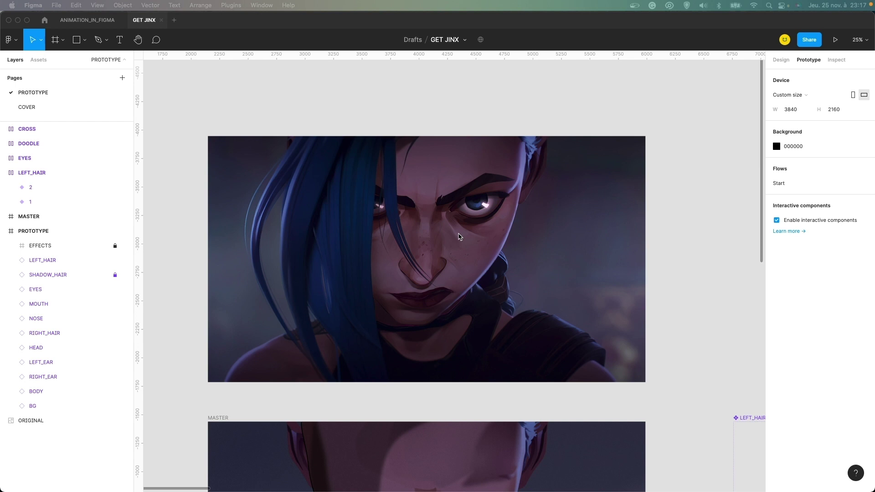
# Zoom in to examine the Jinx face artwork up close, then zoom back out
pyautogui.scroll(5, 459, 236)
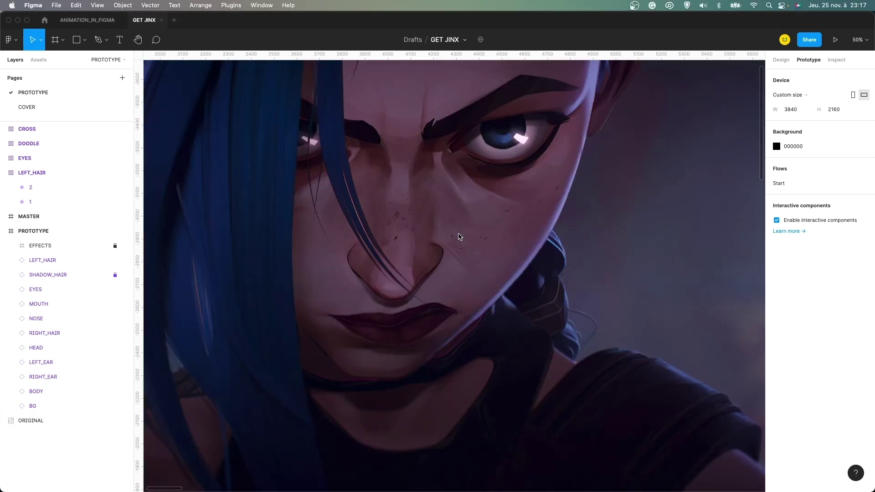
pyautogui.scroll(3, 469, 194)
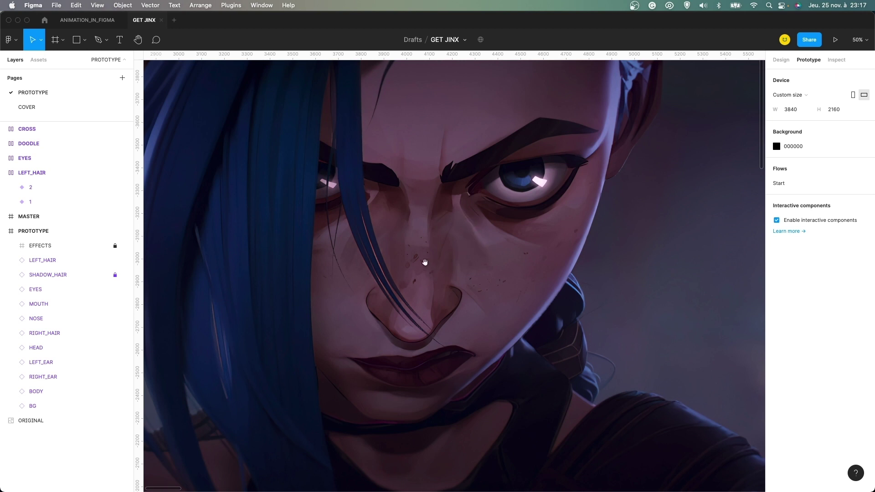
pyautogui.scroll(1, 429, 232)
pyautogui.hscroll(-1, 426, 221)
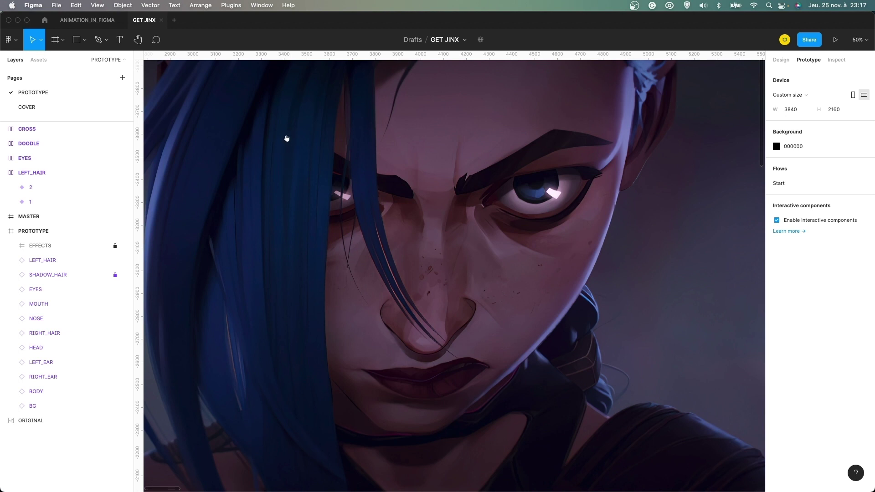
pyautogui.scroll(-5, 425, 224)
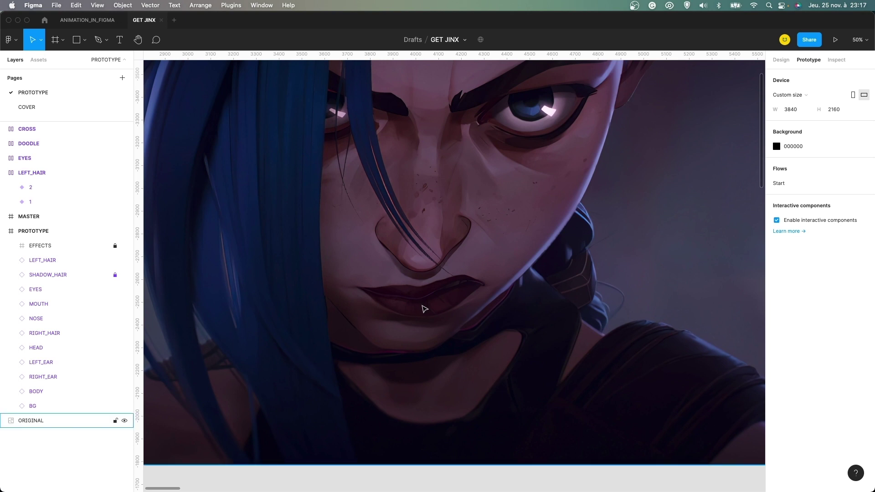
pyautogui.press('-')
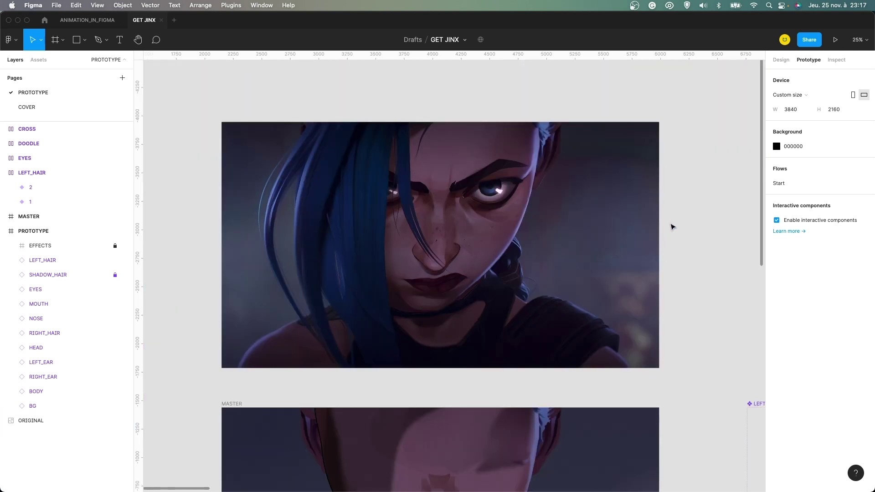
# Scroll down the canvas until the MASTER frame below the portrait is visible
pyautogui.scroll(-3, 560, 293)
pyautogui.scroll(-3, 527, 313)
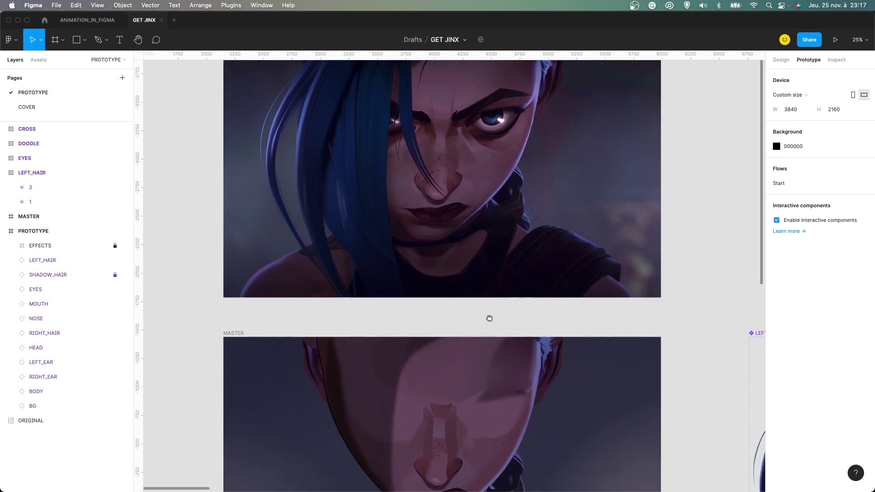
pyautogui.scroll(-1, 471, 293)
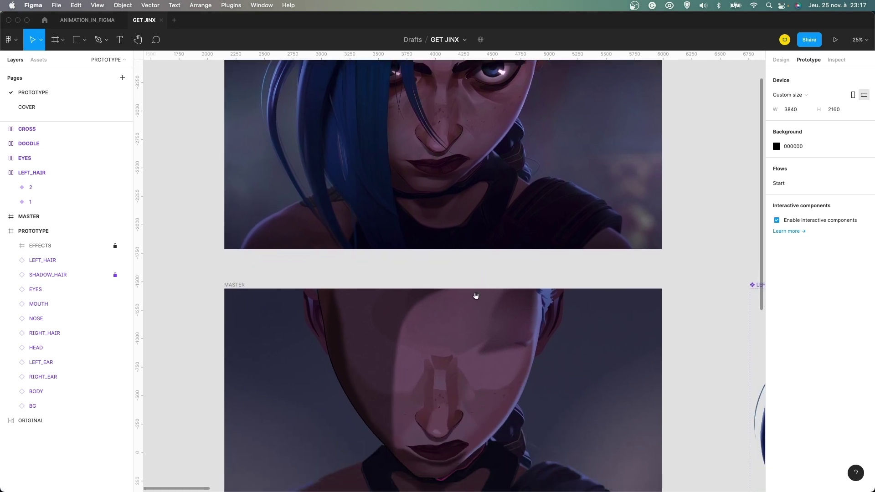
pyautogui.scroll(-2, 476, 297)
pyautogui.scroll(-3, 466, 274)
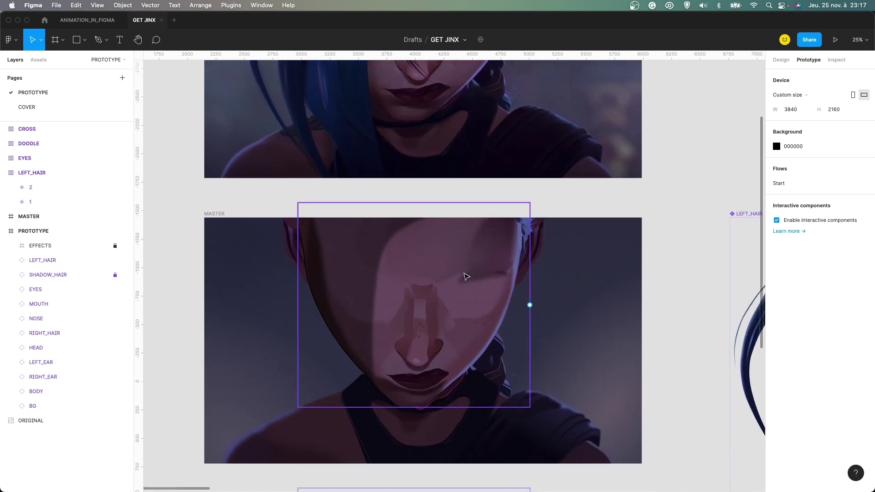
# Select MASTER and hide SHADOW_HAIR, MOUTH, NOSE, RIGHT_HAIR, HEAD, BODY, LEFT_EAR and RIGHT_EAR
pyautogui.click(451, 295)
pyautogui.click(215, 213)
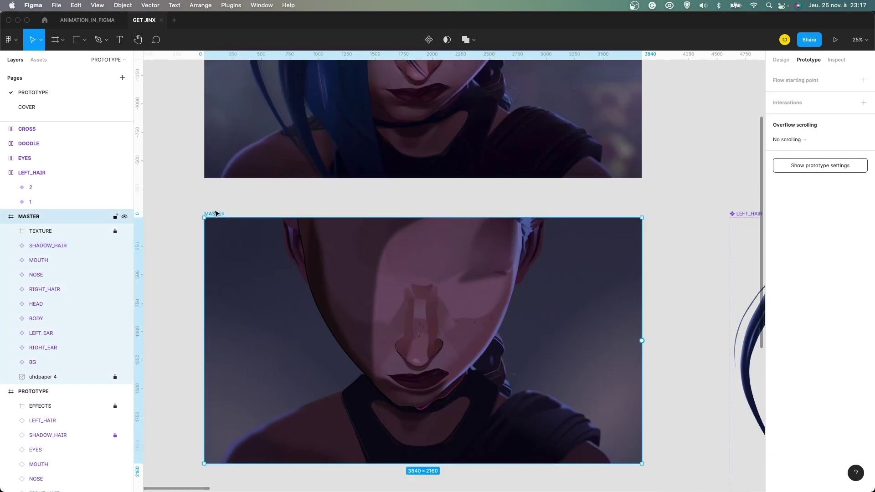
pyautogui.click(124, 246)
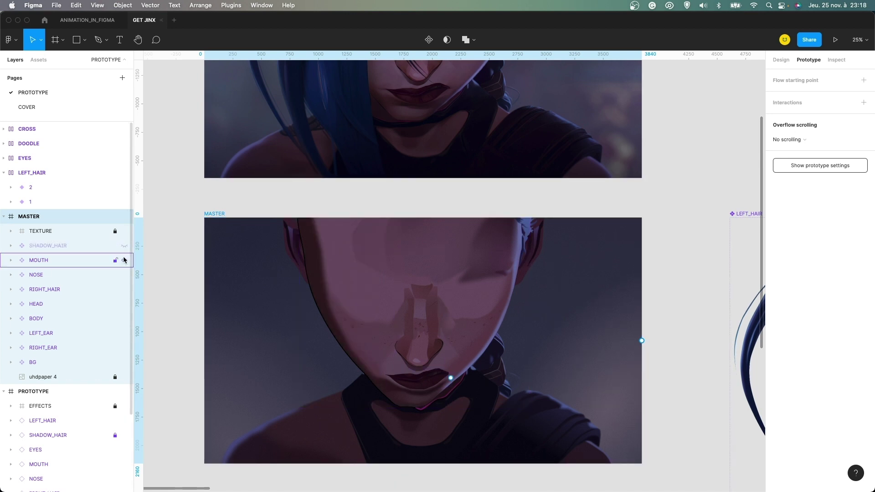
pyautogui.click(124, 260)
pyautogui.click(124, 275)
pyautogui.click(124, 289)
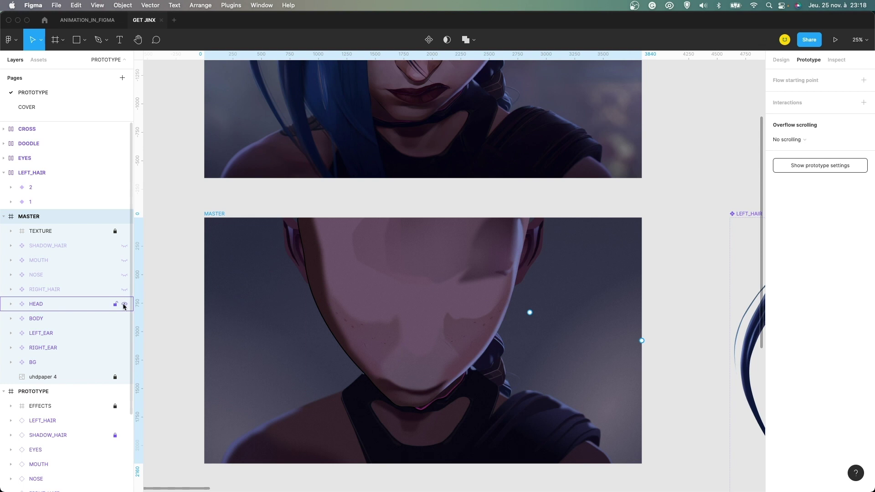
pyautogui.click(124, 304)
pyautogui.click(124, 319)
pyautogui.click(124, 333)
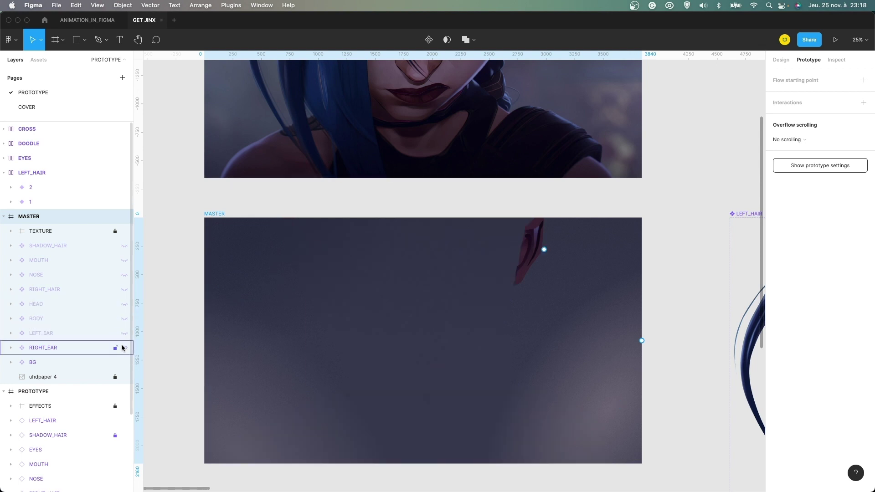
pyautogui.click(124, 348)
# Select BG and turn RIGHT_EAR, LEFT_EAR, BODY and HEAD back on
pyautogui.click(73, 362)
pyautogui.click(124, 348)
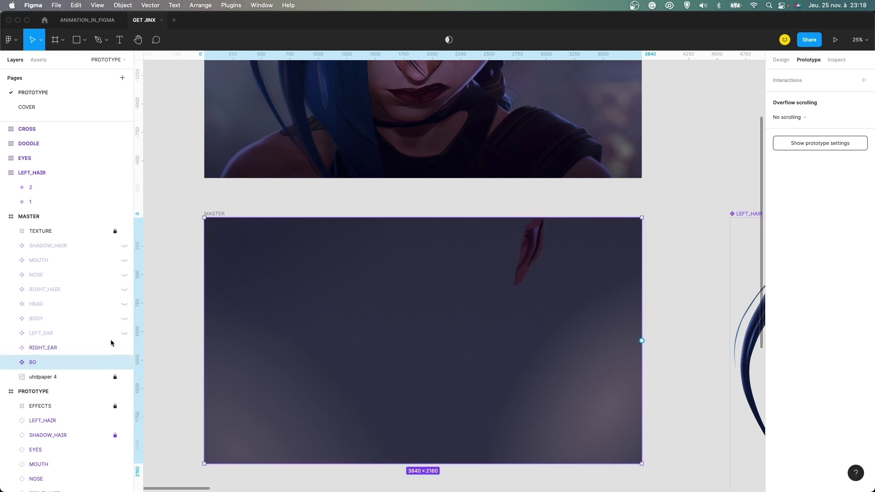
pyautogui.click(123, 334)
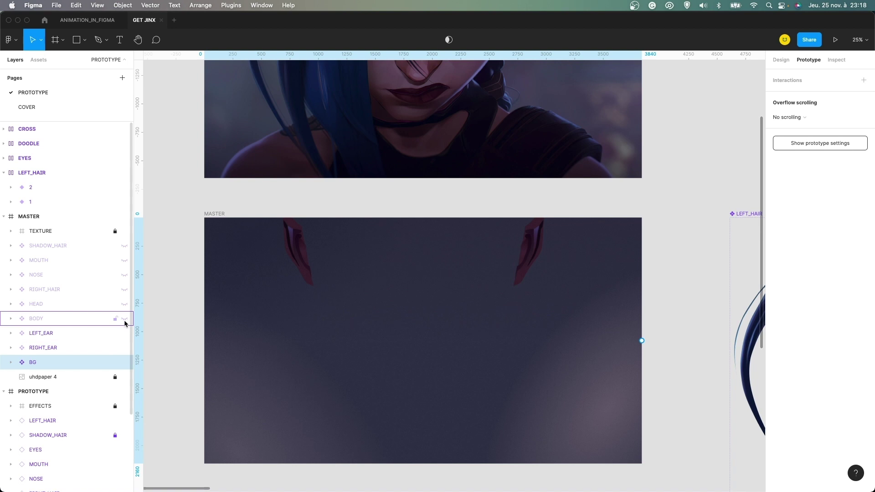
pyautogui.click(125, 319)
pyautogui.click(124, 304)
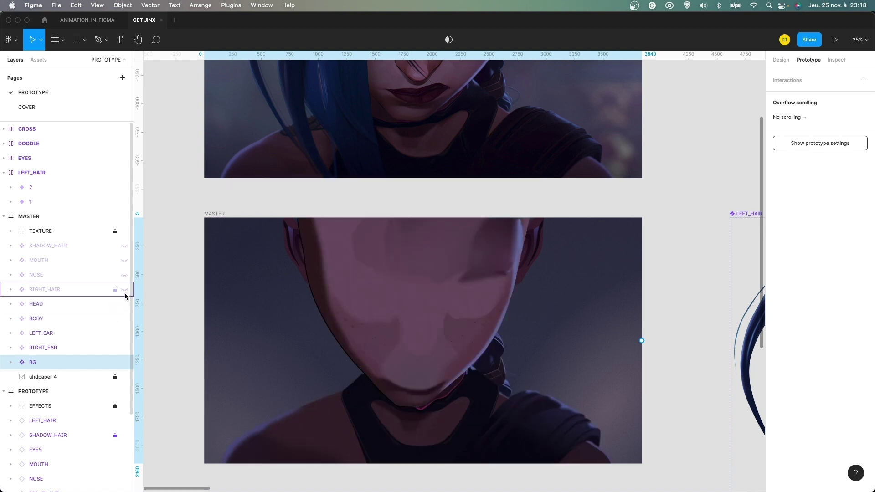
pyautogui.hscroll(2, 364, 228)
pyautogui.scroll(-1, 364, 228)
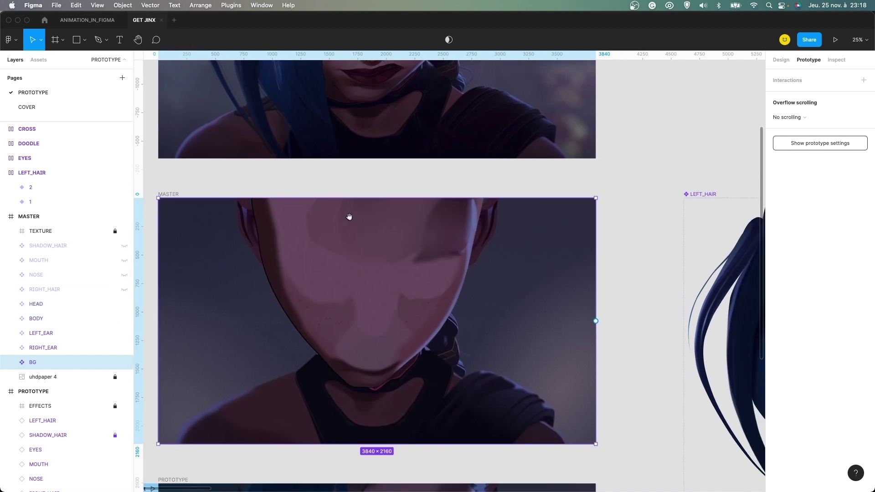
pyautogui.keyDown('ctrl'); pyautogui.scroll(5, 351, 220); pyautogui.keyUp('ctrl')
pyautogui.keyDown('ctrl'); pyautogui.scroll(5, 455, 201); pyautogui.keyUp('ctrl')
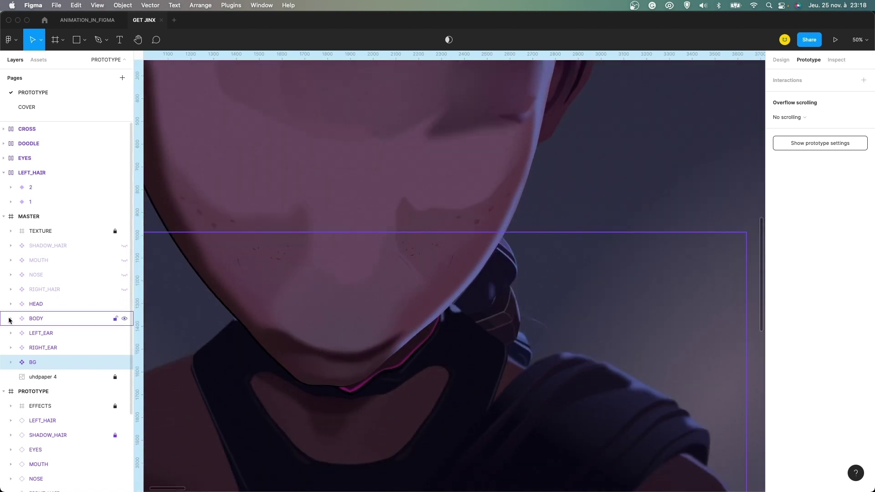
# Expand the BODY and HEAD layers to list their nested vector shapes
pyautogui.click(11, 319)
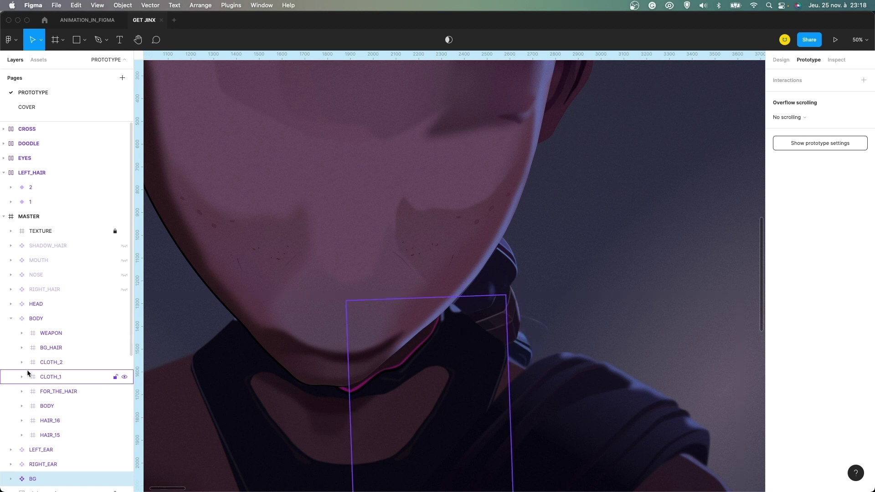
pyautogui.click(488, 263)
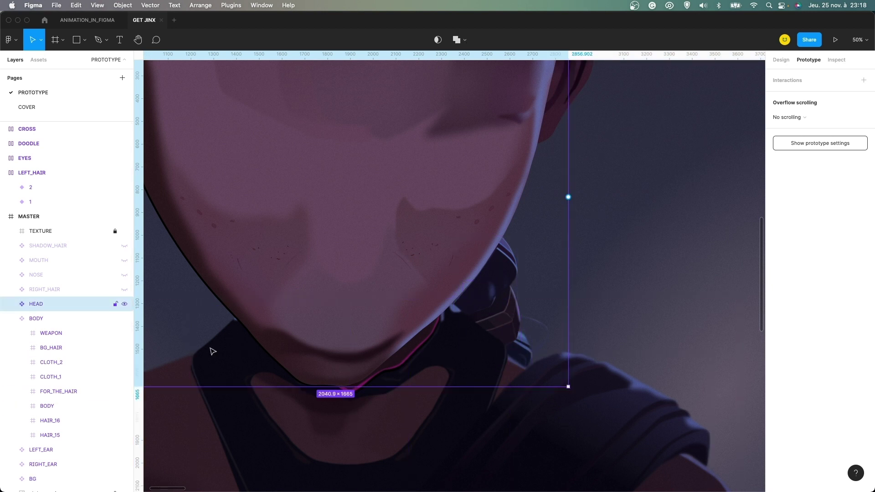
pyautogui.click(22, 406)
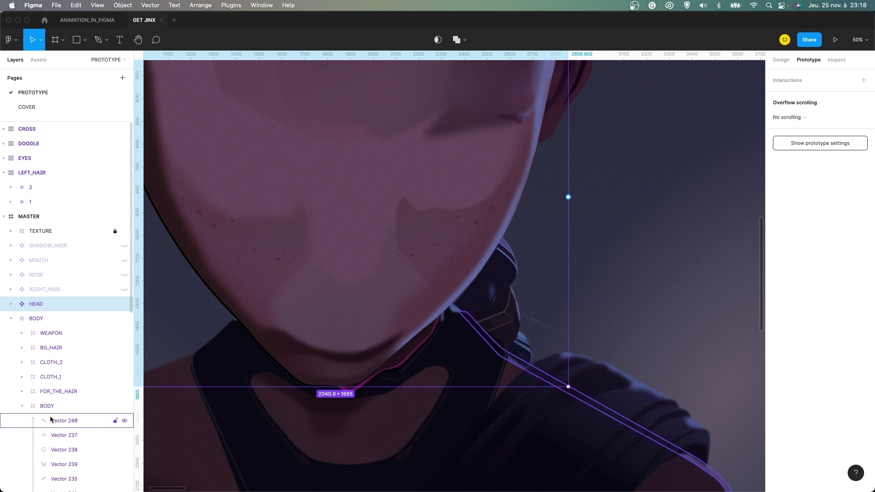
pyautogui.click(11, 318)
pyautogui.click(10, 303)
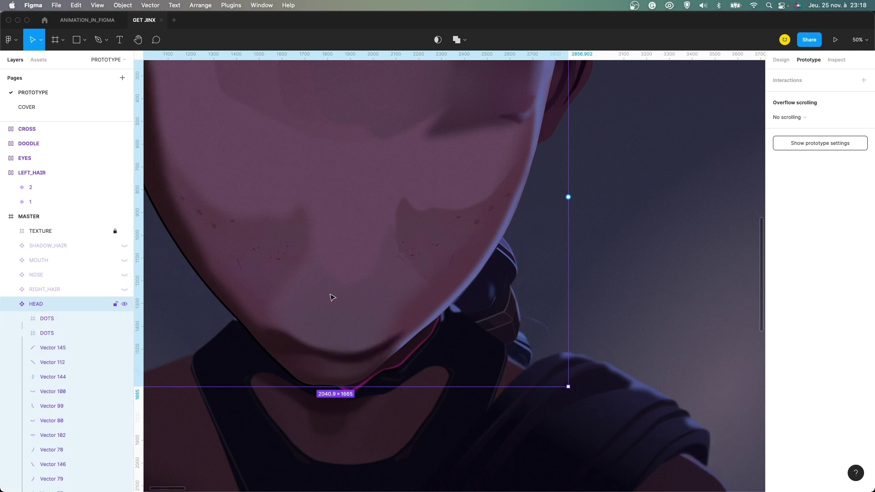
# Click through Vector 78, RIGHT_EAR, Vector 30 face outline and Vector 70 to inspect them
pyautogui.click(471, 279)
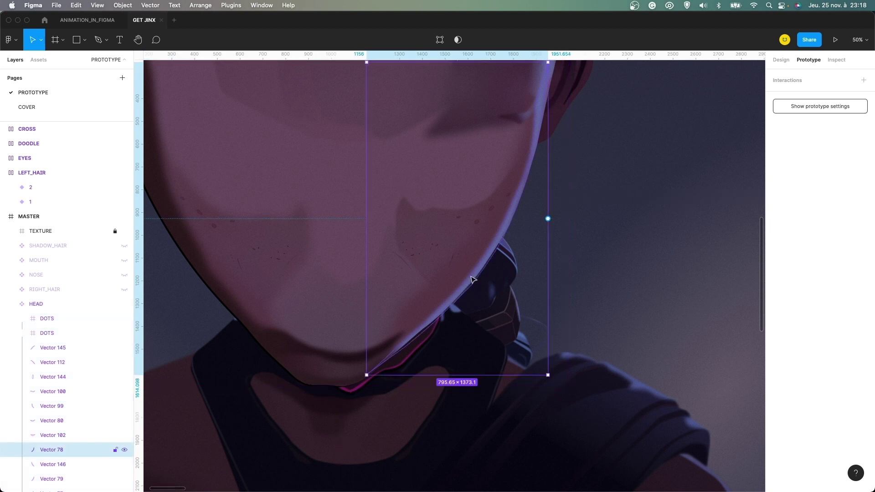
pyautogui.click(590, 141)
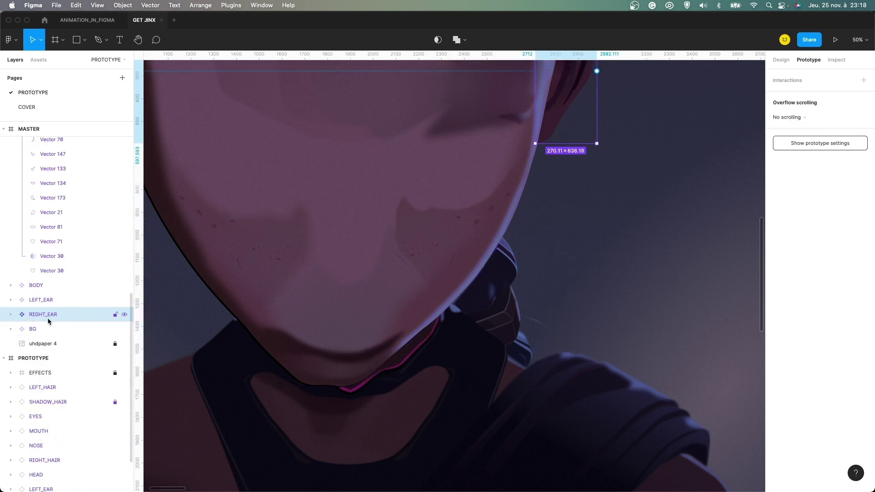
pyautogui.click(54, 256)
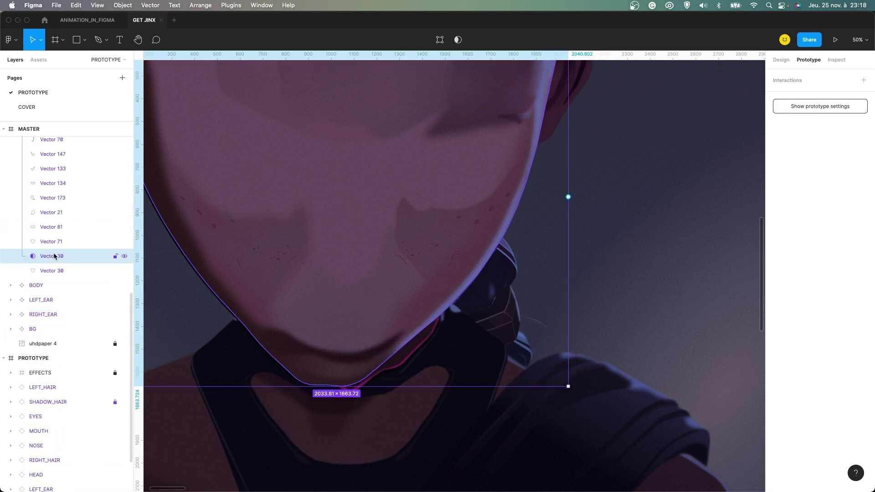
pyautogui.press('super+minus')
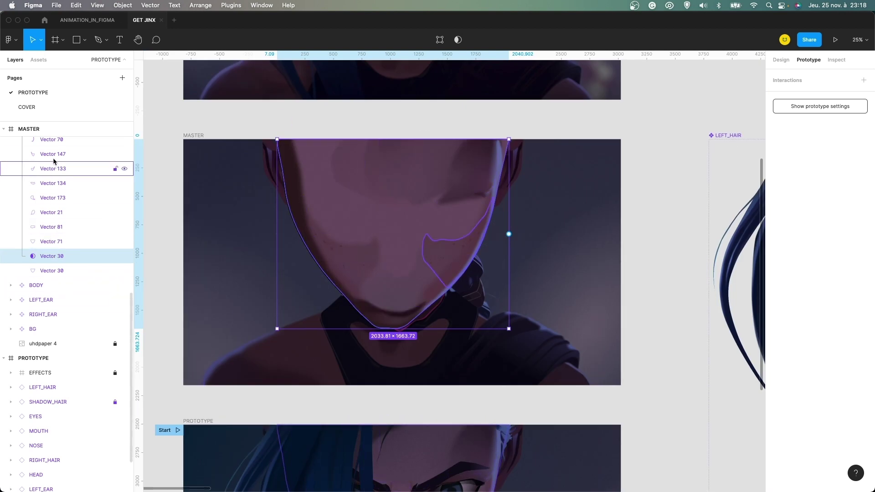
pyautogui.click(54, 143)
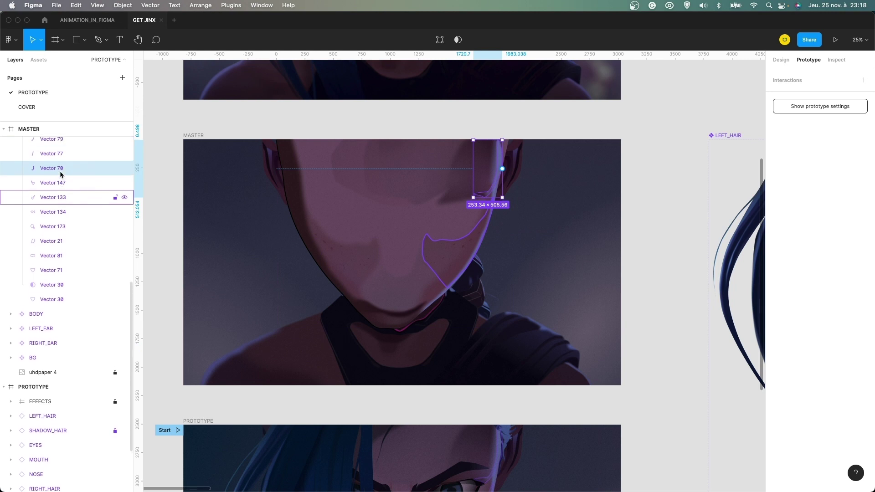
# Reselect Vector 78, the jawline curve, and zoom in on it
pyautogui.hotkey('shift', 'Tab')
pyautogui.hotkey('shift', 'Tab')
pyautogui.scroll(1, 60, 175)
pyautogui.scroll(3, 61, 175)
pyautogui.click(54, 187)
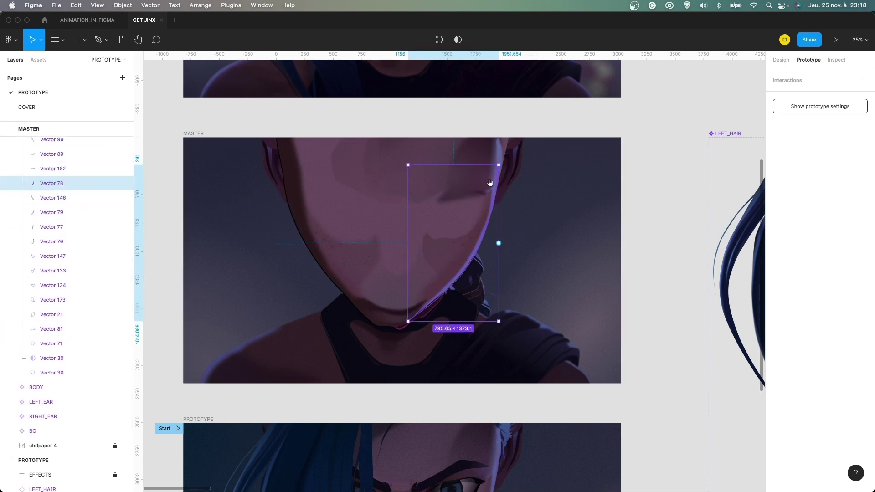
pyautogui.press('super+equal')
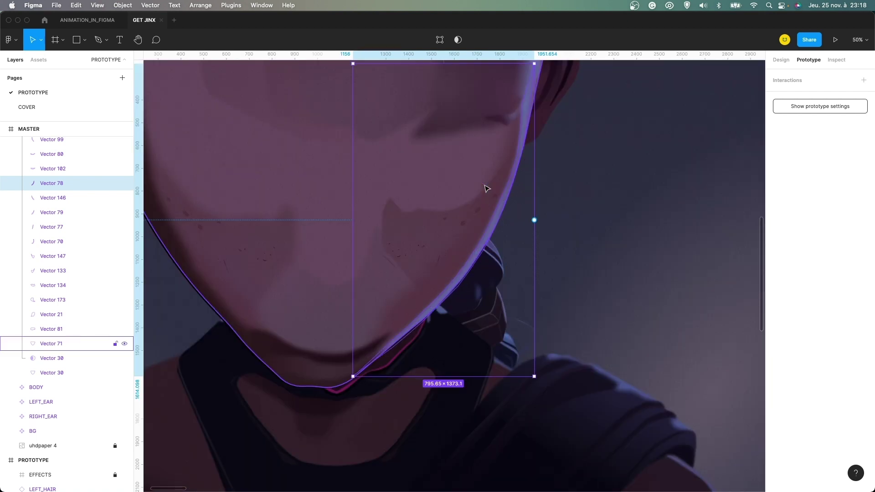
# Check Vector 78's design properties and its Layer blur amount of 20
pyautogui.click(779, 60)
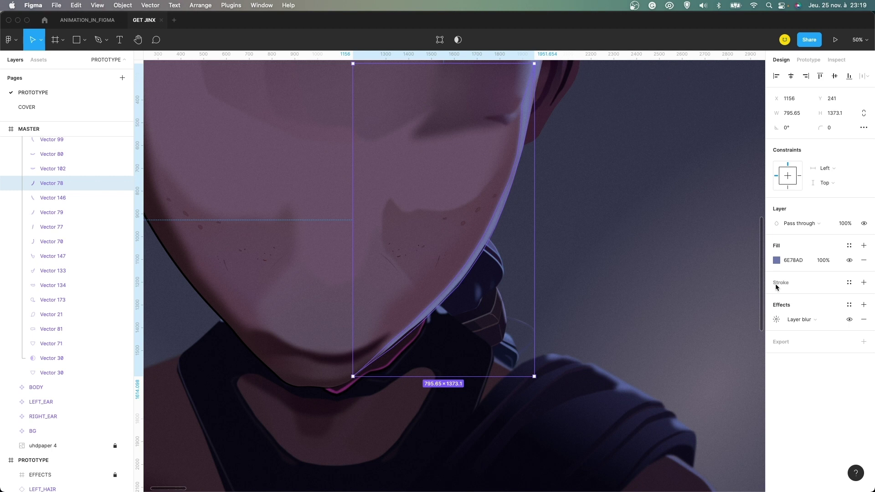
pyautogui.click(775, 319)
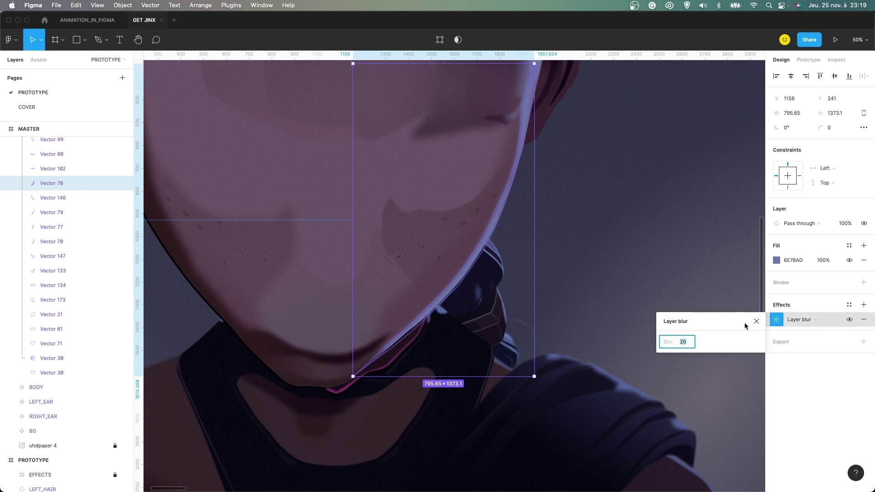
pyautogui.click(756, 322)
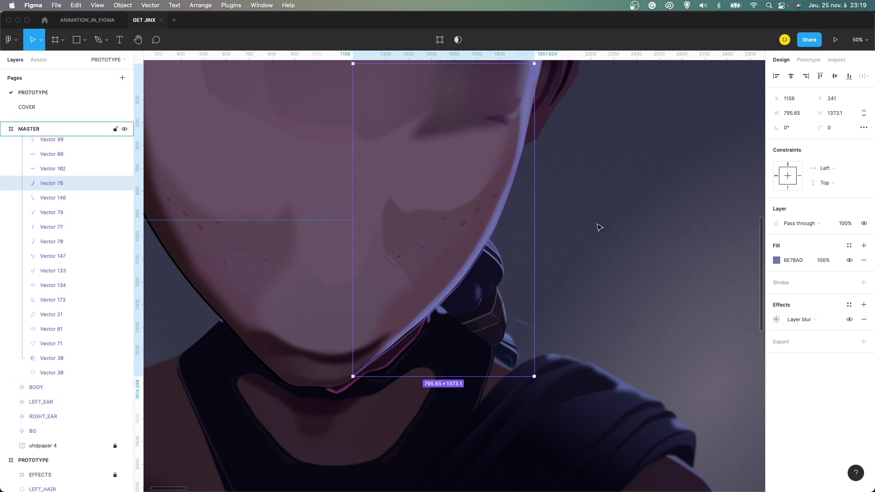
# Select BG, collapse HEAD, and turn RIGHT_HAIR, NOSE and MOUTH visible again
pyautogui.click(584, 179)
pyautogui.moveTo(469, 137); pyautogui.dragTo(490, 226)
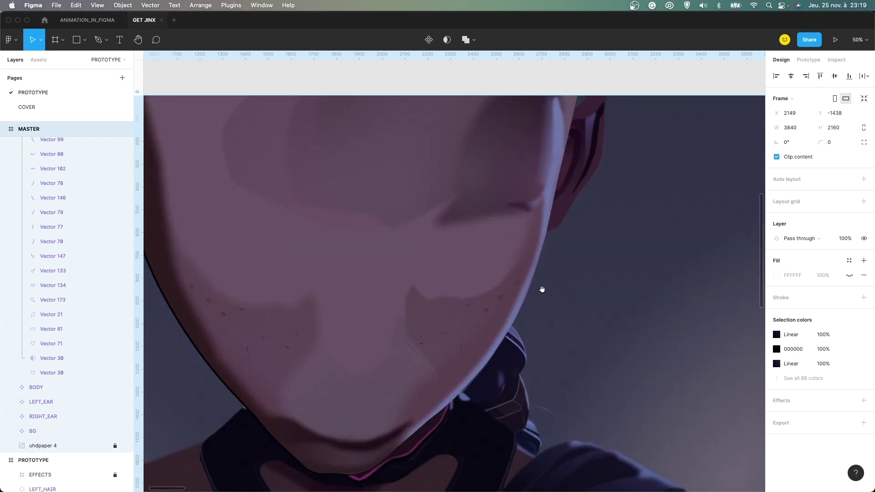
pyautogui.moveTo(418, 305); pyautogui.dragTo(449, 227)
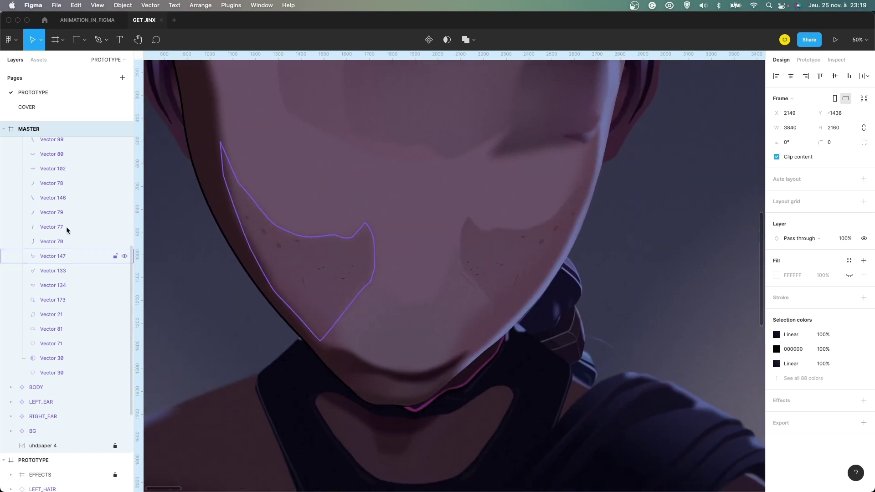
pyautogui.scroll(5, 16, 164)
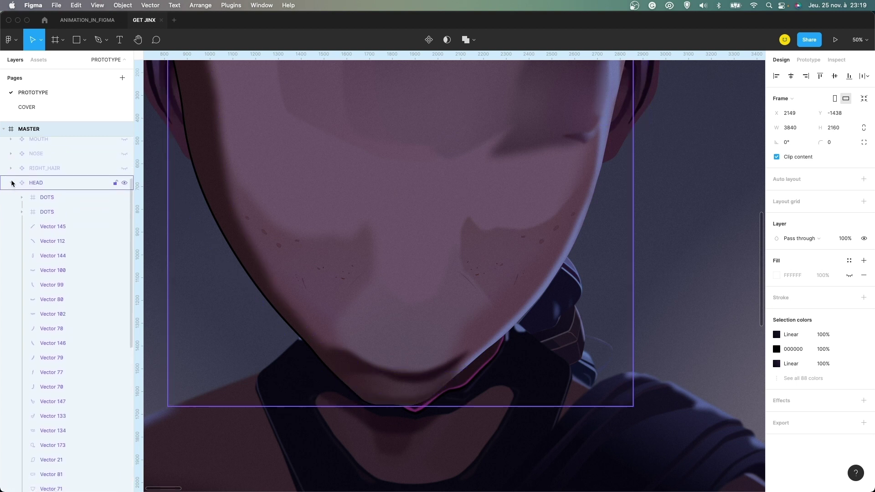
pyautogui.click(12, 187)
pyautogui.moveTo(122, 195); pyautogui.dragTo(125, 164)
# Zoom out to the whole MASTER frame and make SHADOW_HAIR visible again
pyautogui.press('-')
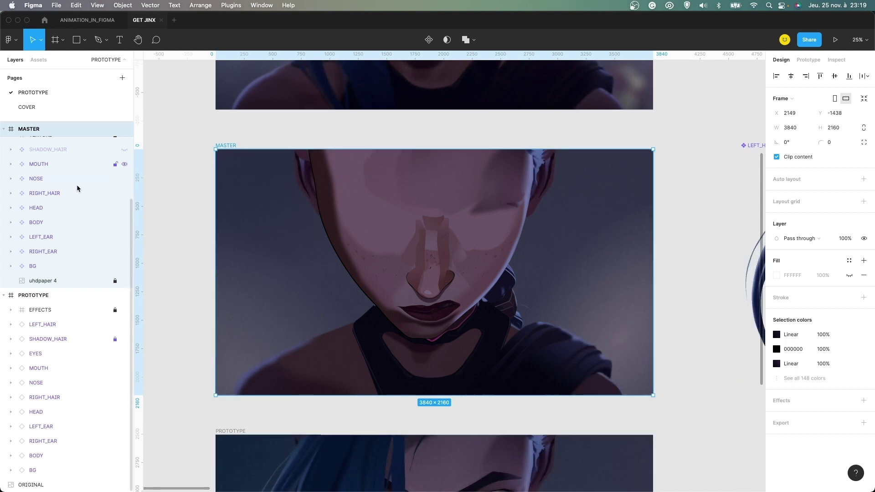
pyautogui.scroll(1, 78, 190)
pyautogui.click(123, 165)
pyautogui.scroll(1, 121, 164)
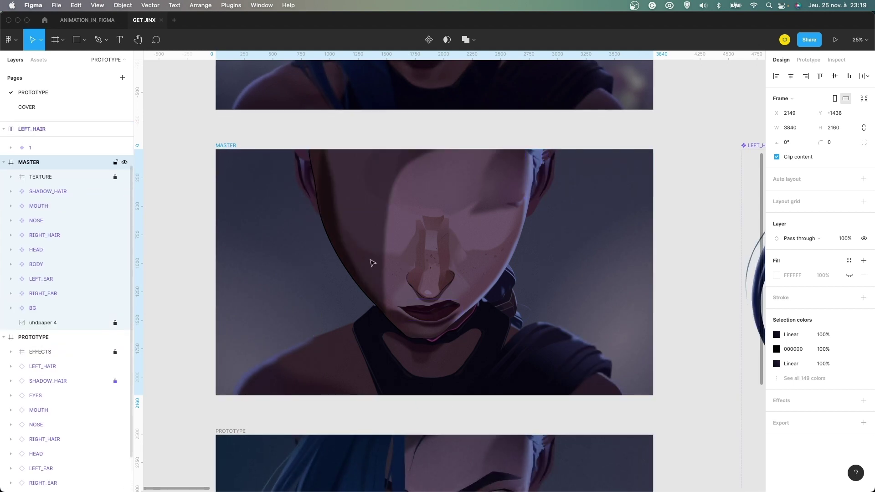
pyautogui.click(691, 280)
# Pan around the canvas and select the PROTOTYPE frame
pyautogui.scroll(-1, 543, 214)
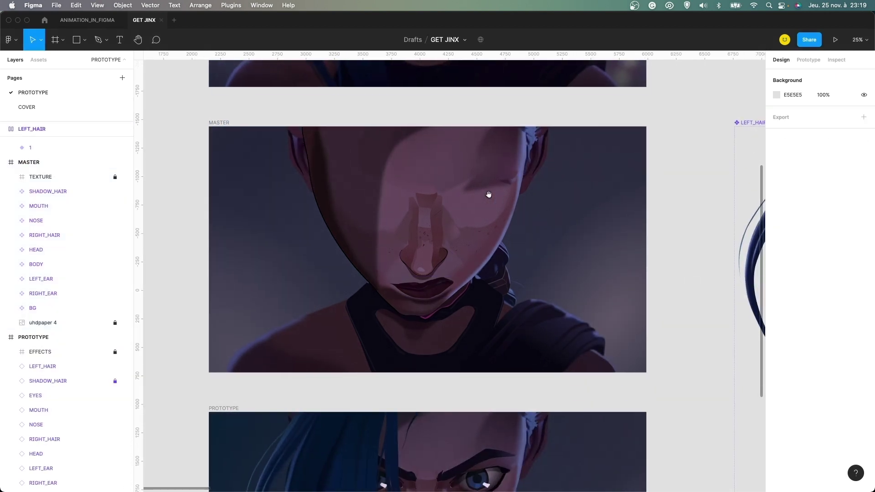
pyautogui.scroll(1, 354, 186)
pyautogui.hscroll(3, 545, 175)
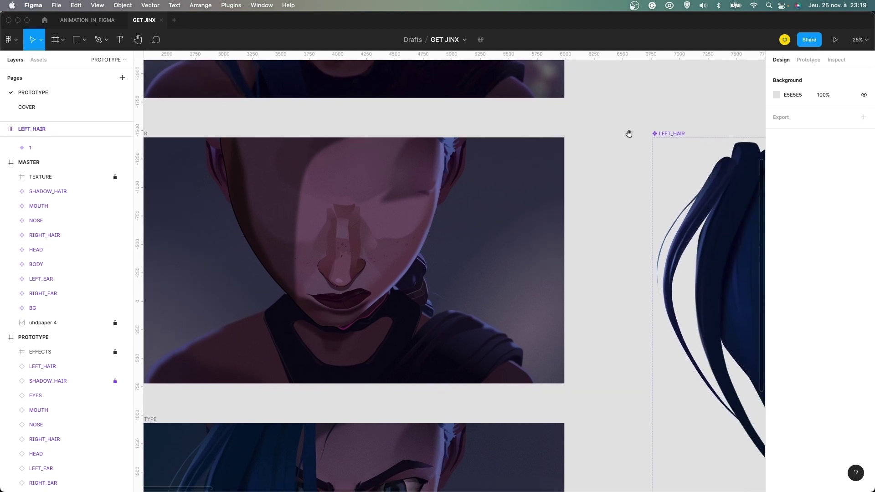
pyautogui.hscroll(-2, 451, 198)
pyautogui.scroll(-1, 450, 198)
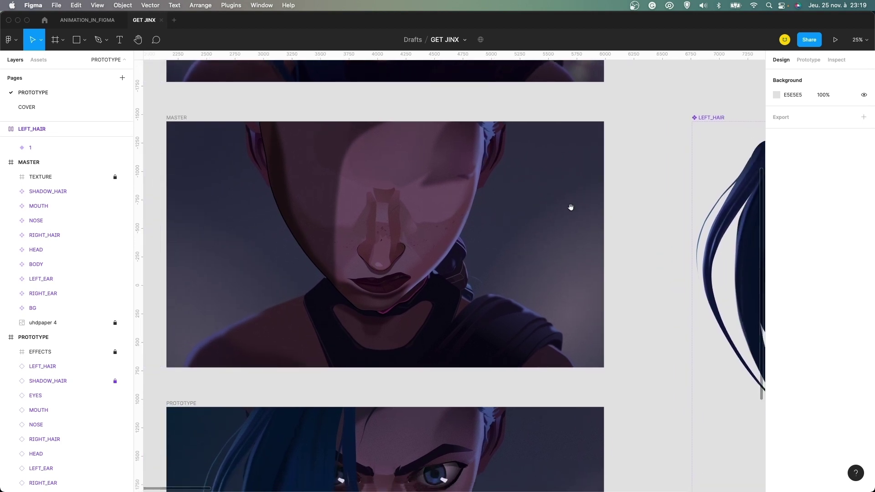
pyautogui.scroll(-1, 569, 201)
pyautogui.hscroll(1, 570, 200)
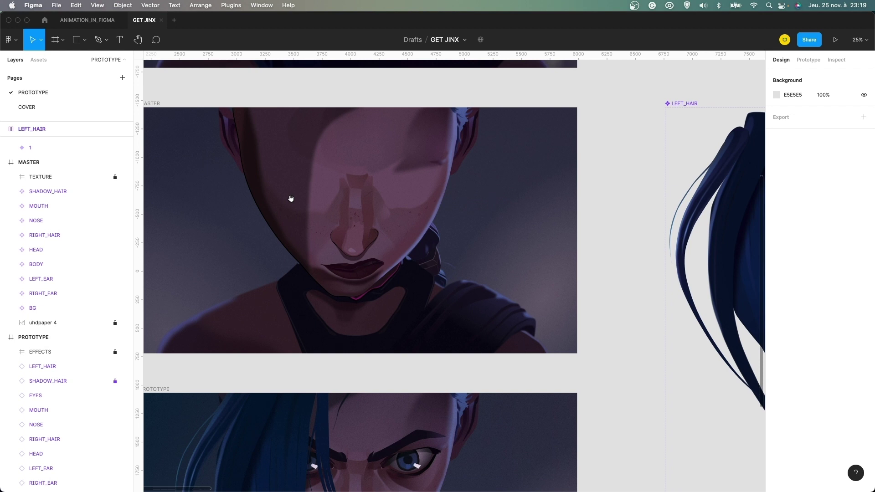
pyautogui.scroll(-3, 291, 198)
pyautogui.hscroll(-2, 291, 198)
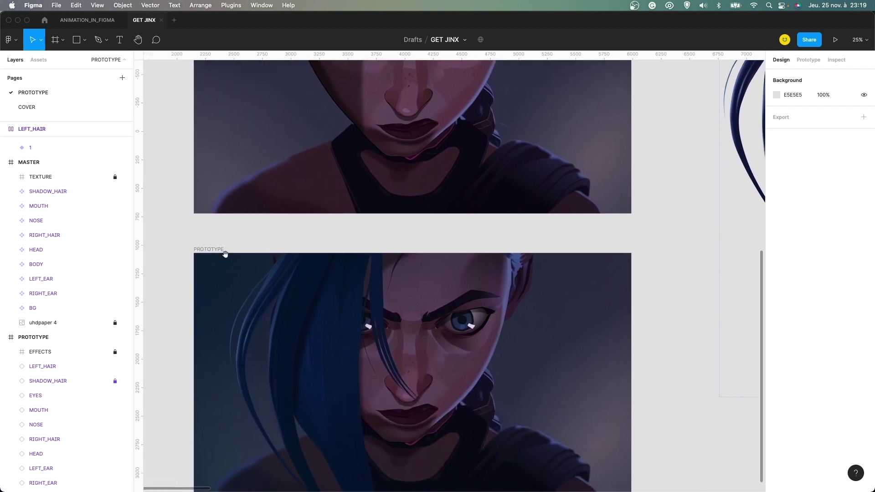
pyautogui.click(213, 250)
# Deselect PROTOTYPE and view the page's prototype settings before returning to Design properties
pyautogui.scroll(-1, 242, 244)
pyautogui.hscroll(-1, 242, 244)
pyautogui.scroll(3, 309, 191)
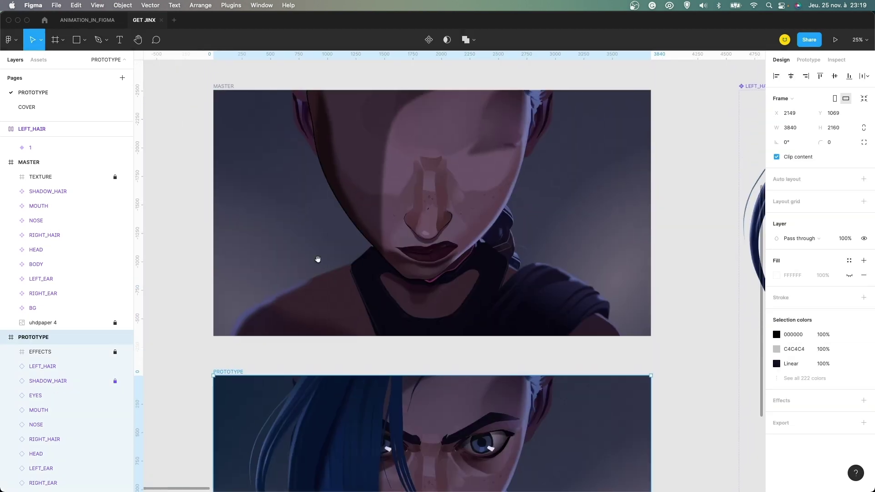
pyautogui.scroll(-3, 326, 314)
pyautogui.hscroll(-1, 328, 230)
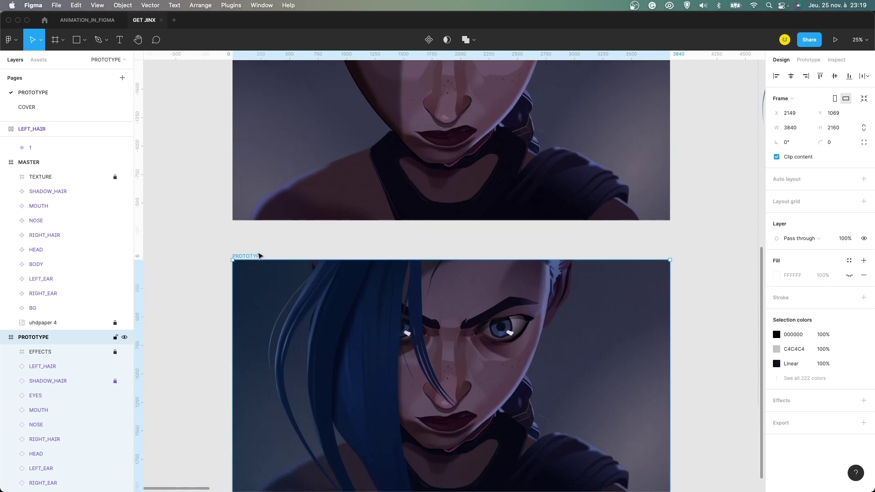
pyautogui.click(272, 250)
pyautogui.click(808, 60)
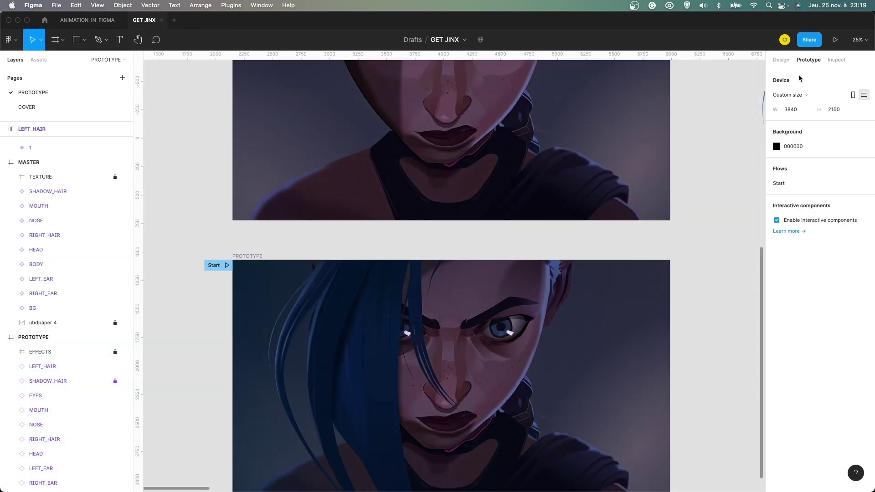
pyautogui.click(789, 64)
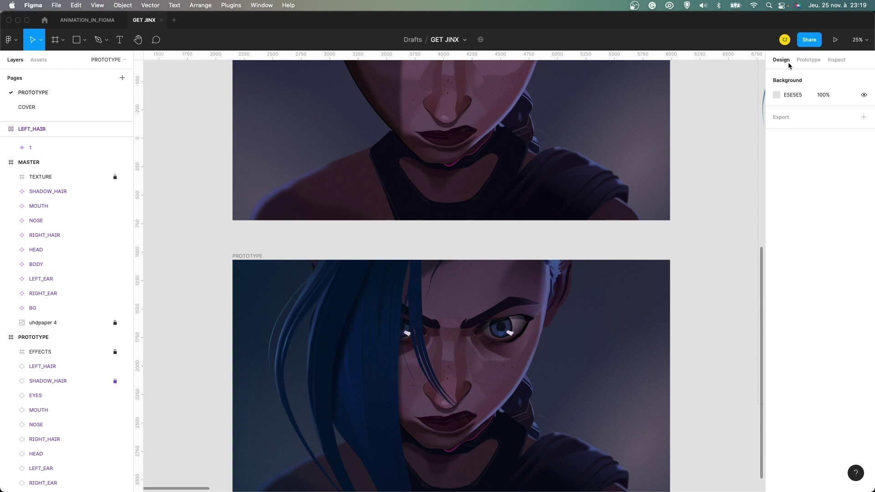
# Pan right to center the view on the LEFT_HAIR component's hair strands
pyautogui.scroll(-2, 585, 261)
pyautogui.hscroll(1, 586, 261)
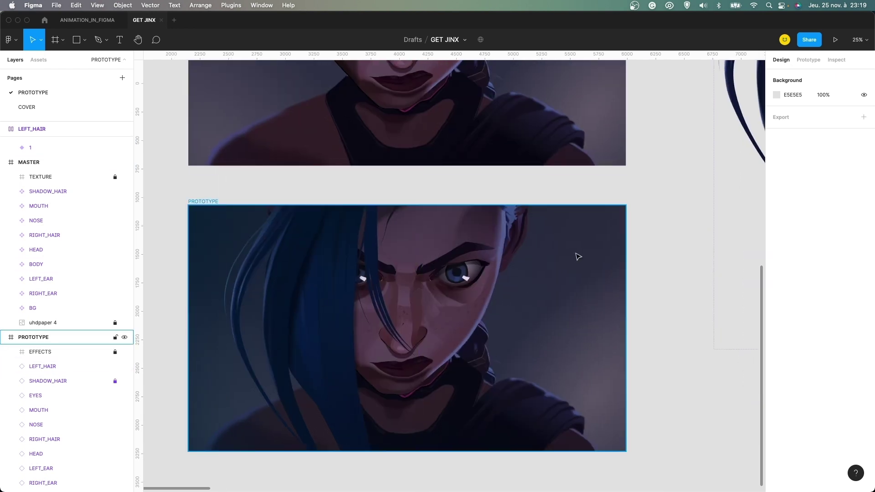
pyautogui.scroll(2, 580, 251)
pyautogui.hscroll(2, 579, 251)
pyautogui.moveTo(600, 182); pyautogui.dragTo(468, 249)
pyautogui.moveTo(460, 210); pyautogui.dragTo(441, 260)
pyautogui.moveTo(517, 206); pyautogui.dragTo(441, 206)
# Select and expand LEFT_HAIR variant 1, stepping through frames HAIR_10 up to HAIR_1
pyautogui.click(43, 149)
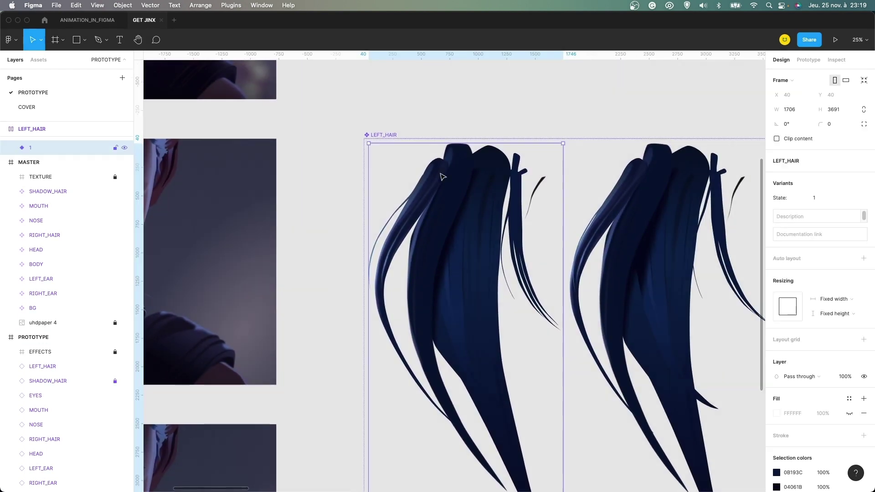
pyautogui.click(15, 148)
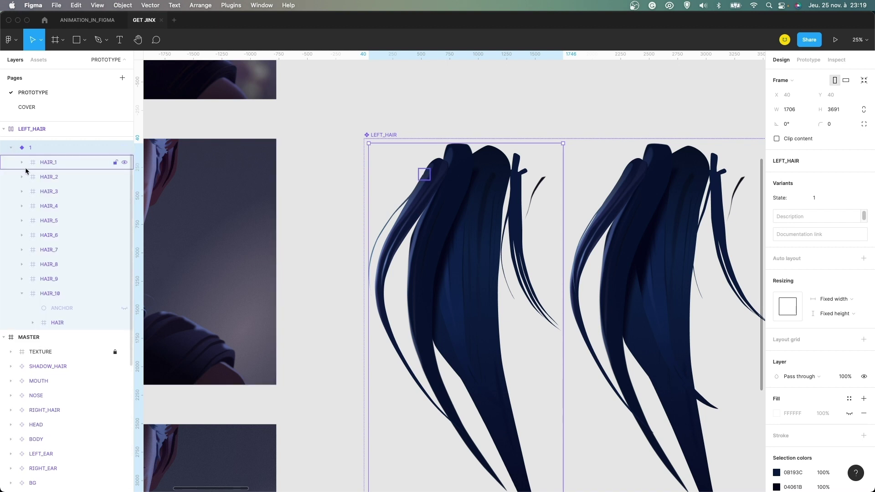
pyautogui.click(54, 291)
pyautogui.click(54, 278)
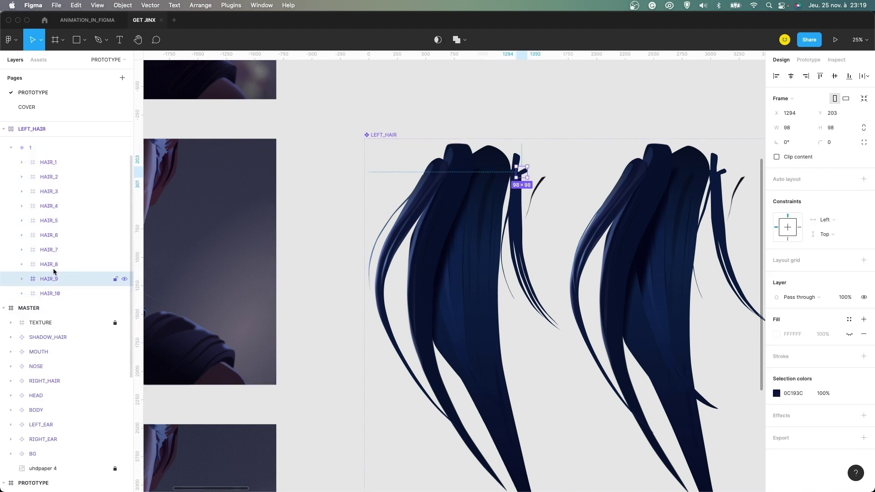
pyautogui.click(55, 263)
pyautogui.click(54, 250)
pyautogui.click(53, 235)
pyautogui.click(53, 221)
pyautogui.click(53, 206)
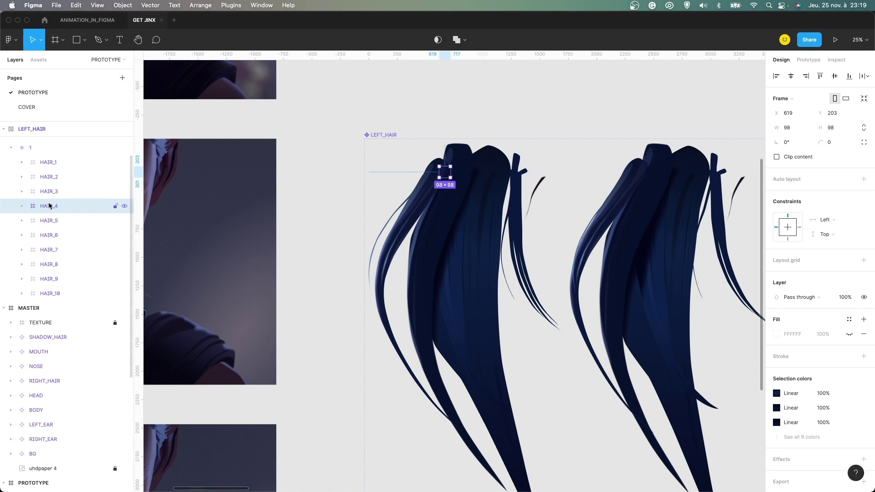
pyautogui.click(52, 191)
pyautogui.click(51, 177)
pyautogui.click(51, 165)
pyautogui.click(21, 163)
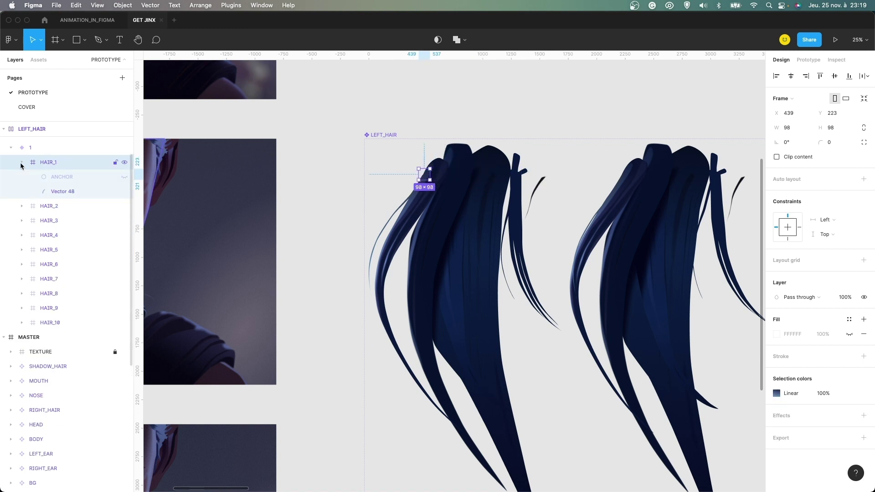
# Zoom in and inspect HAIR_1's 98×98 ANCHOR circle, then collapse HAIR_1
pyautogui.press('super+equal')
pyautogui.moveTo(332, 136); pyautogui.dragTo(316, 252)
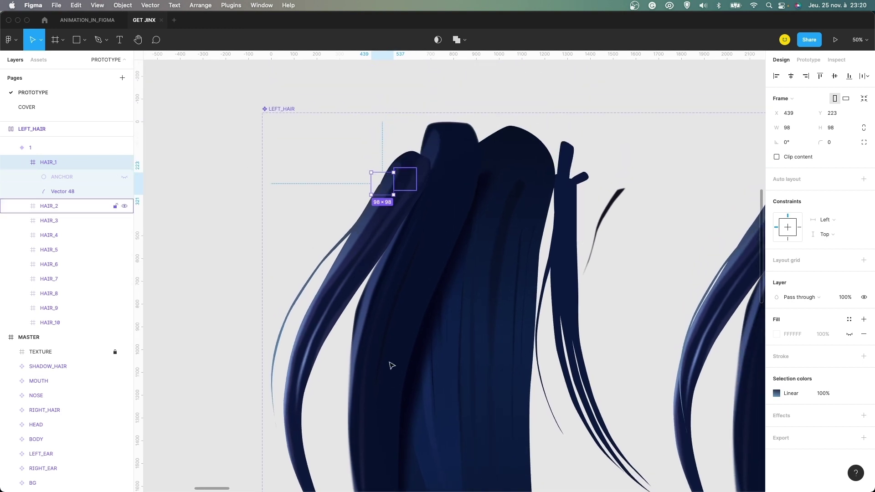
pyautogui.scroll(-3, 303, 365)
pyautogui.scroll(2, 296, 265)
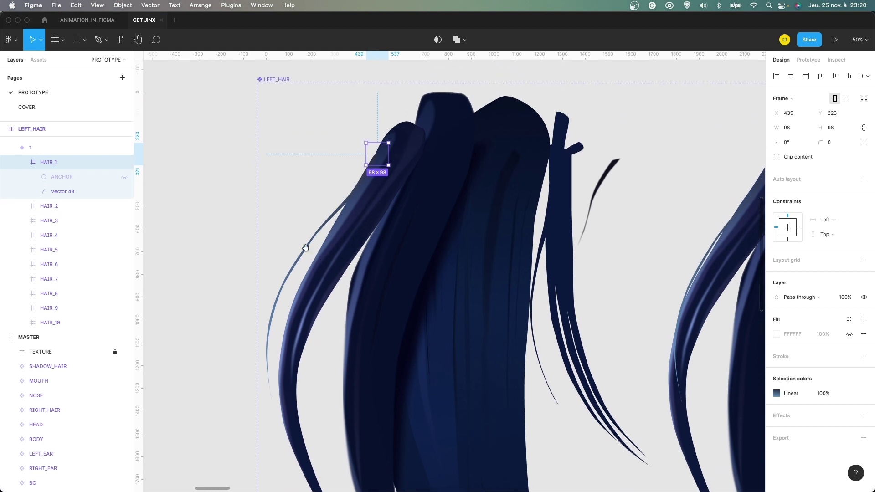
pyautogui.click(51, 178)
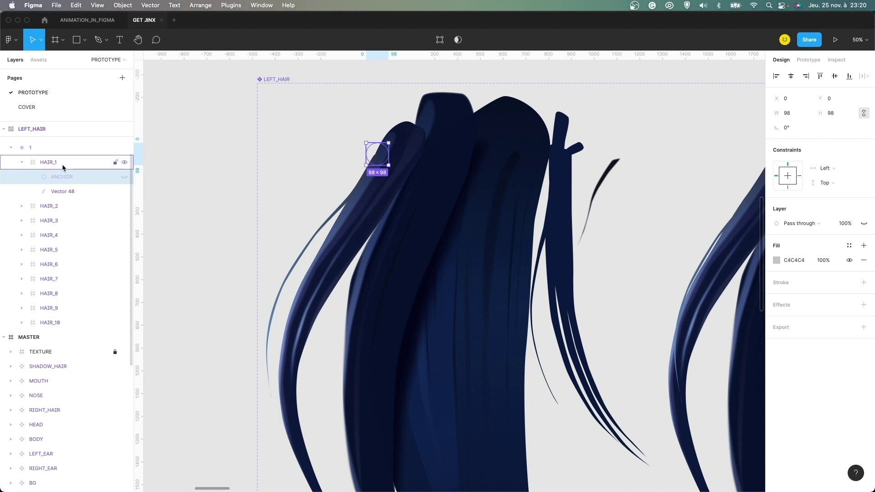
pyautogui.click(62, 167)
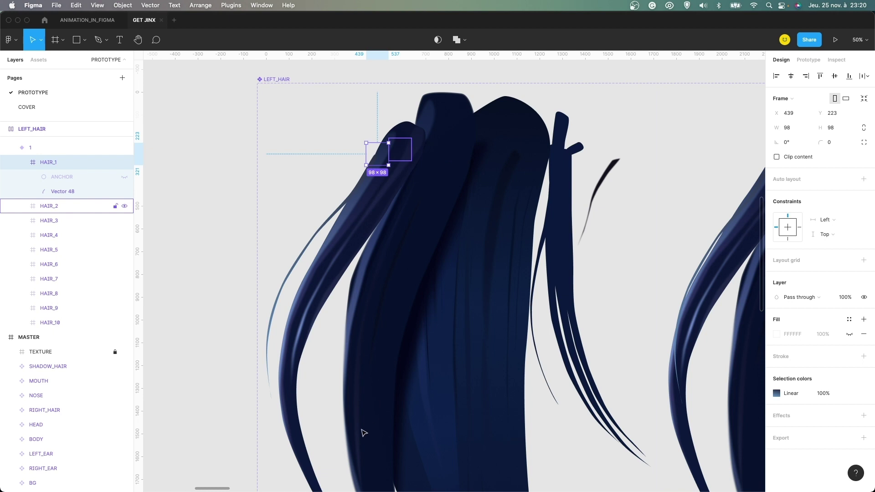
pyautogui.scroll(-2, 353, 336)
pyautogui.scroll(3, 366, 320)
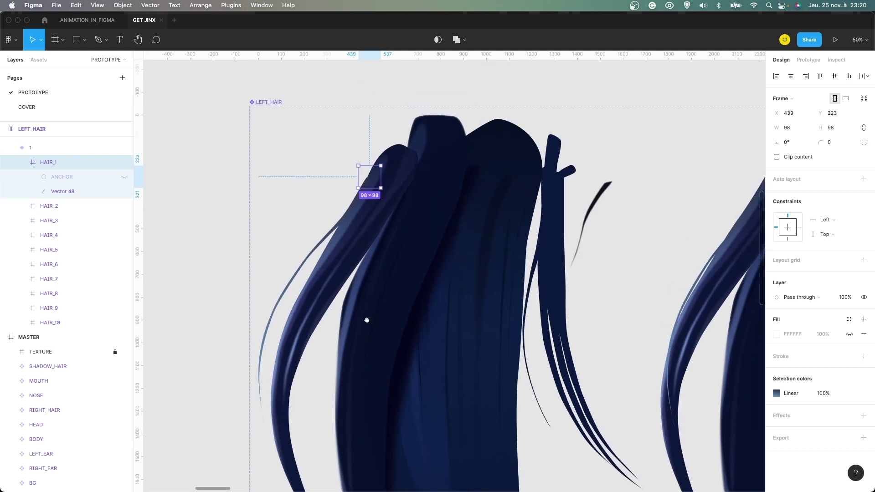
pyautogui.click(79, 176)
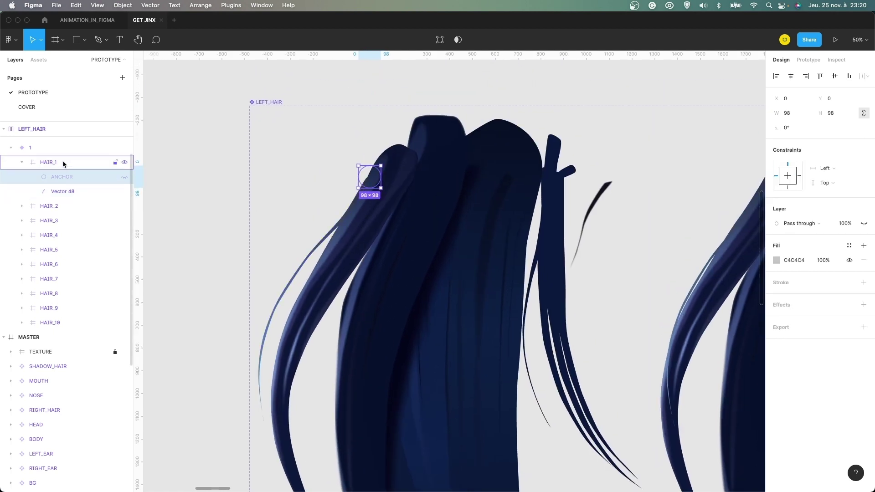
pyautogui.click(62, 161)
pyautogui.click(23, 162)
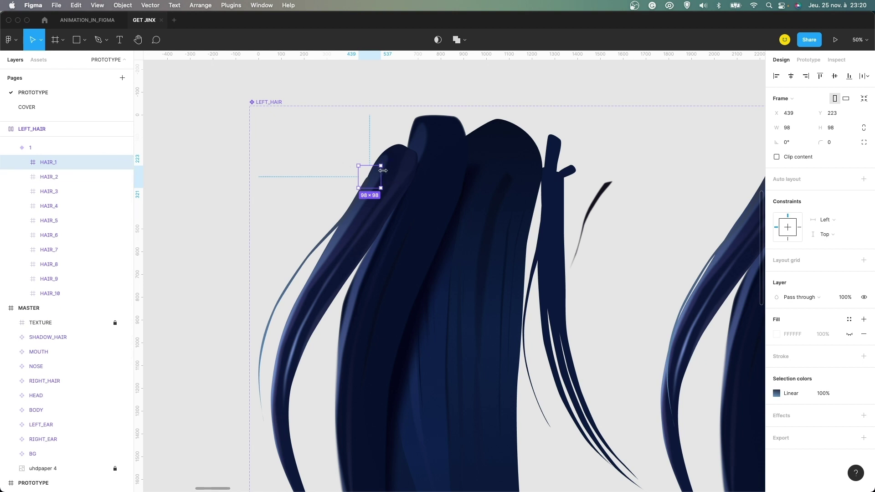
# Test-rotate the HAIR_1 strand around its anchor, undo it, and deselect
pyautogui.moveTo(390, 167)
pyautogui.mouseDown()
pyautogui.moveTo(365, 189)
pyautogui.moveTo(393, 162)
pyautogui.mouseUp()
pyautogui.press('super+z')
pyautogui.click(379, 90)
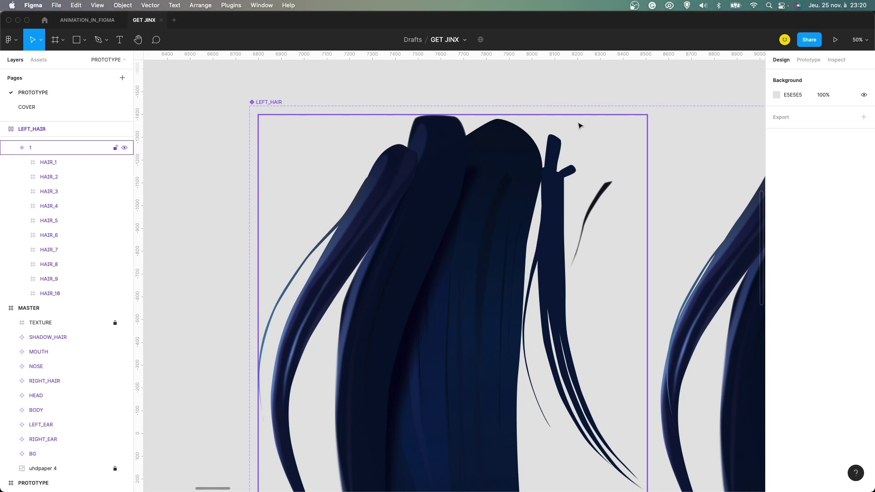
pyautogui.press('-')
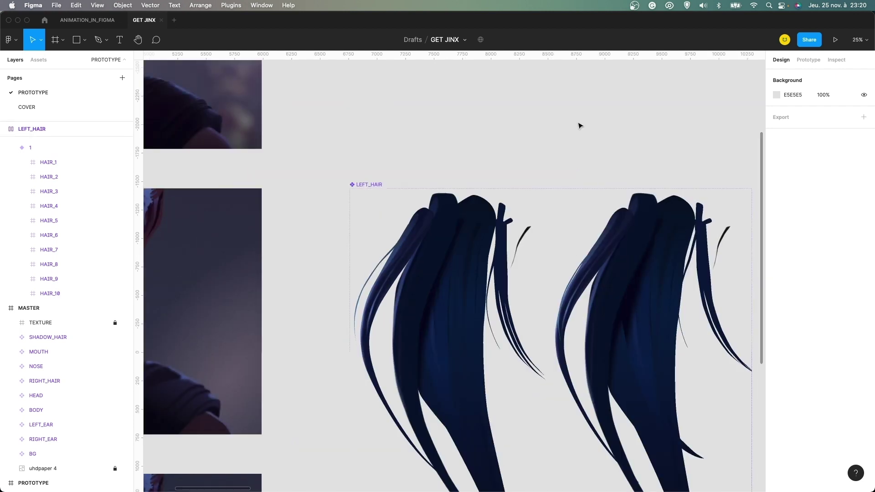
pyautogui.hscroll(3, 547, 207)
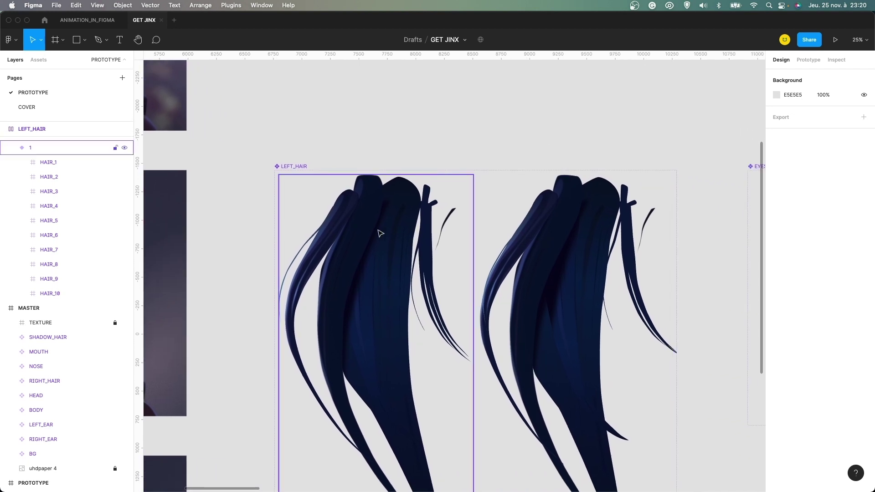
pyautogui.click(544, 226)
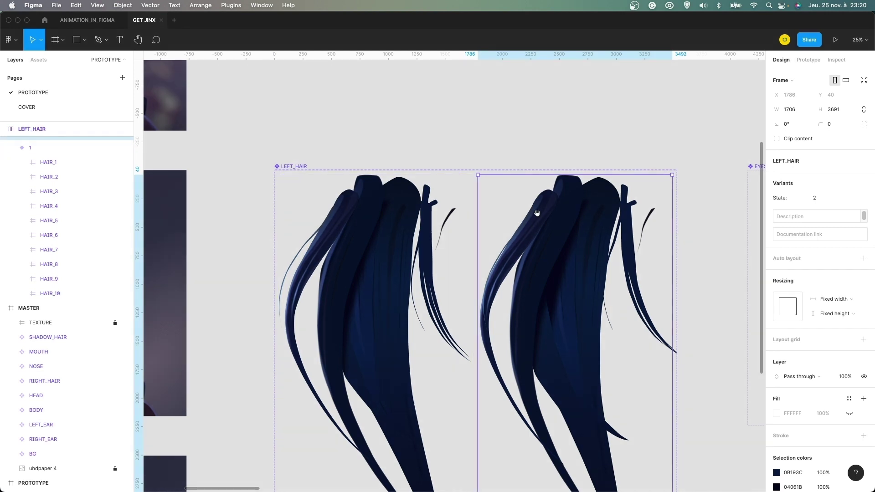
pyautogui.hscroll(3, 524, 201)
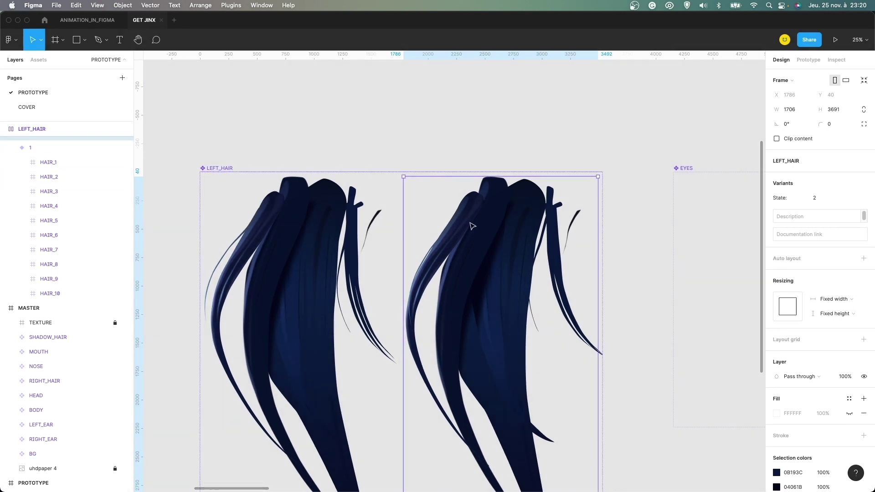
pyautogui.press('super+equal')
pyautogui.scroll(1, 469, 159)
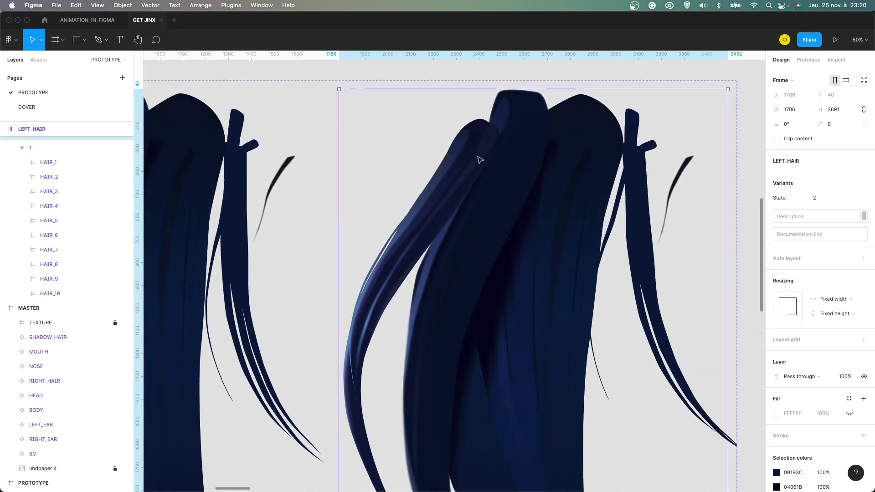
pyautogui.click(51, 163)
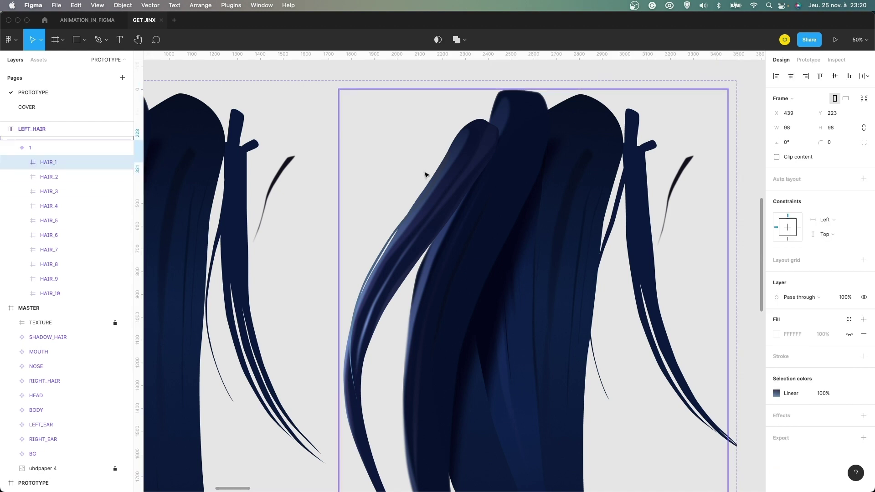
pyautogui.click(42, 178)
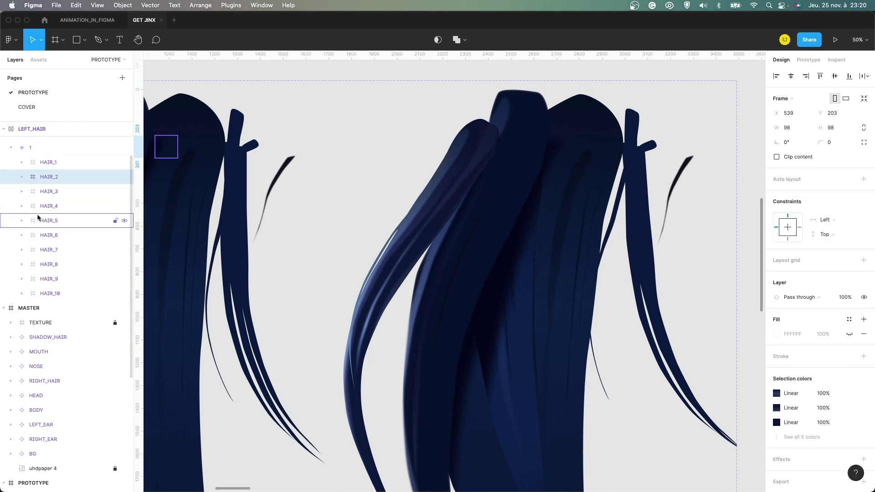
pyautogui.scroll(3, 37, 214)
pyautogui.click(11, 187)
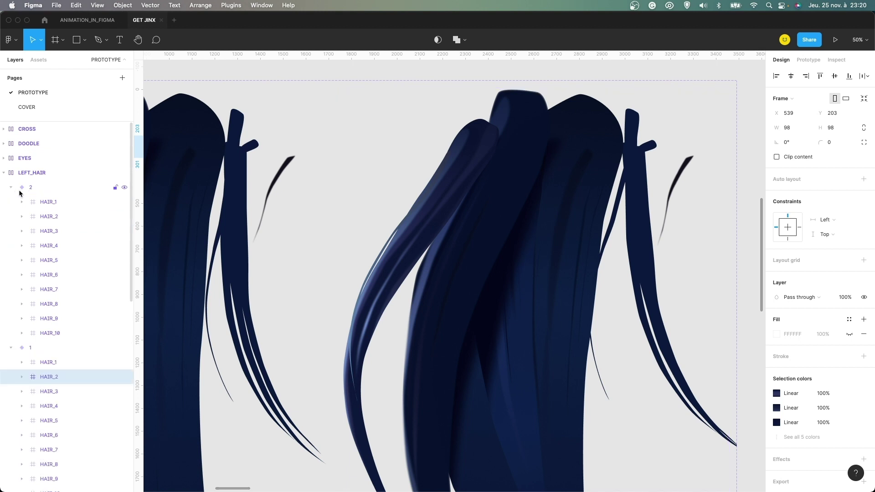
pyautogui.click(49, 202)
pyautogui.hscroll(-5, 455, 188)
pyautogui.scroll(-1, 455, 187)
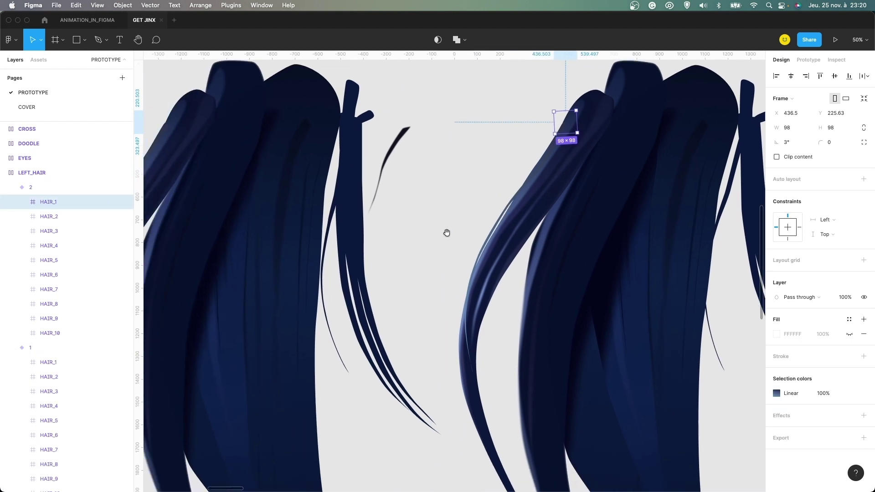
pyautogui.hscroll(-5, 419, 234)
pyautogui.hscroll(8, 562, 182)
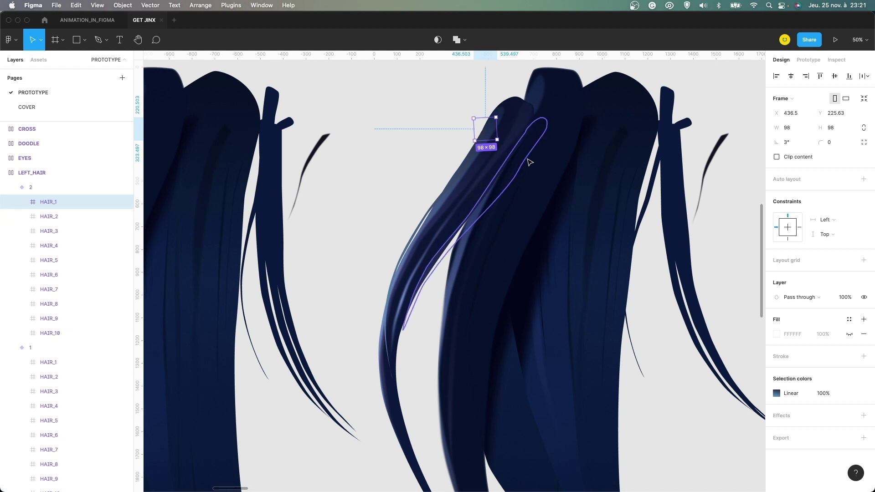
pyautogui.press('-')
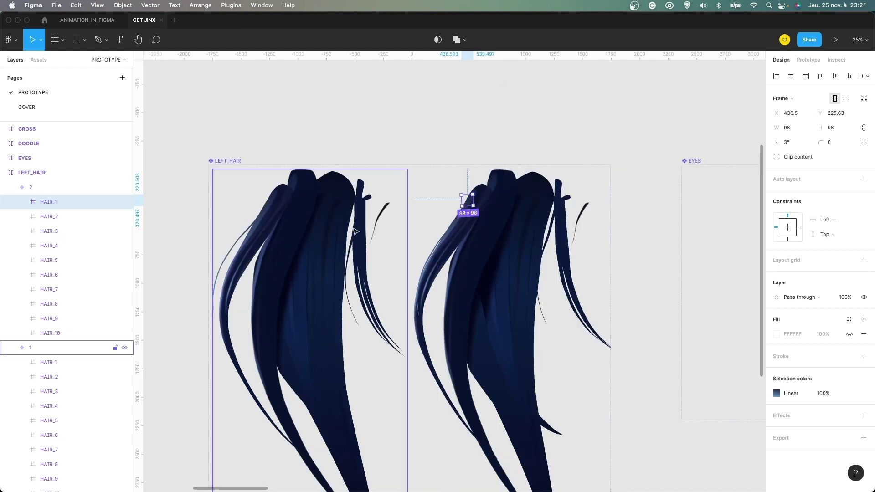
pyautogui.click(395, 182)
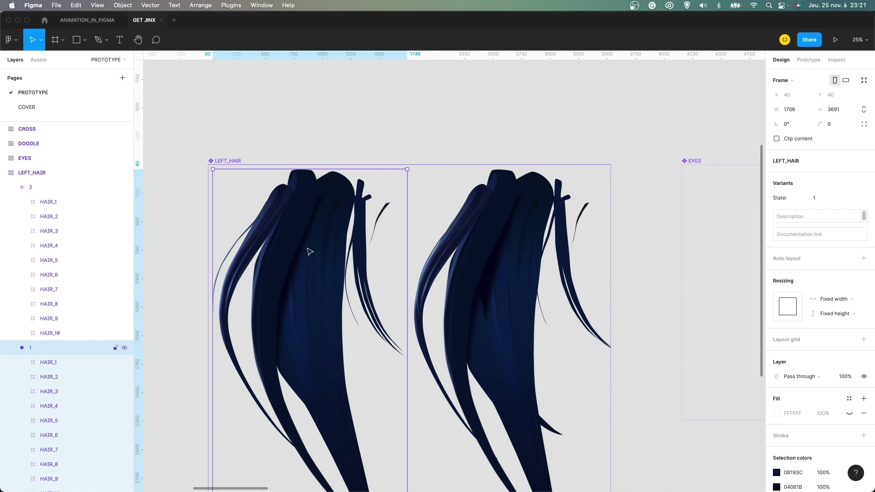
# Inspect variant 1's After delay interaction: 1ms, Smart animate, Ease out, 2000ms
pyautogui.click(808, 59)
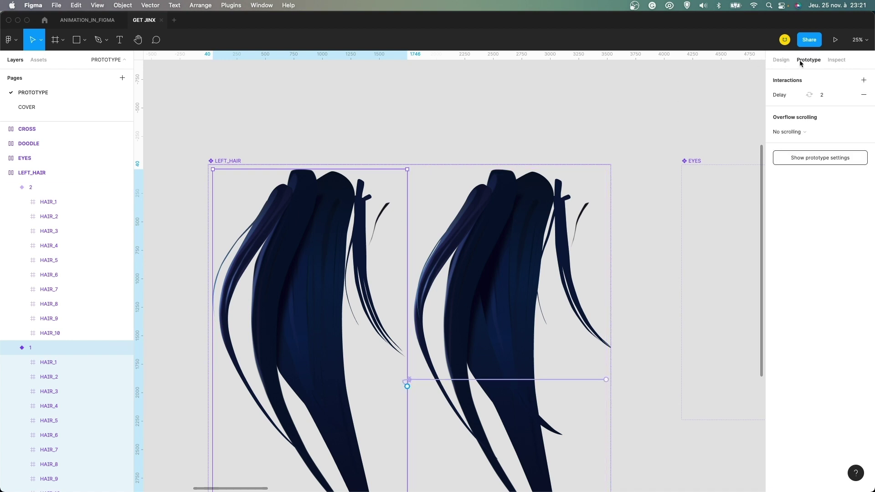
pyautogui.click(406, 381)
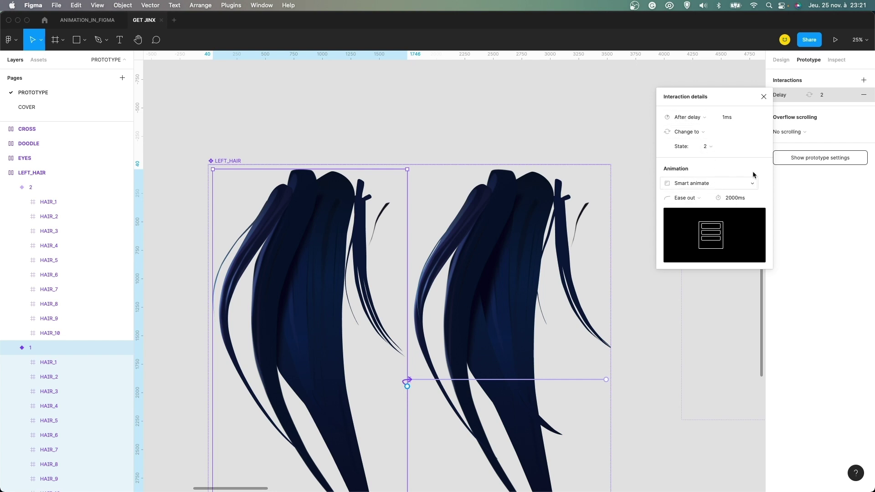
pyautogui.click(763, 97)
# Inspect the second variant's matching delay interaction looping back to 1, then deselect
pyautogui.click(538, 199)
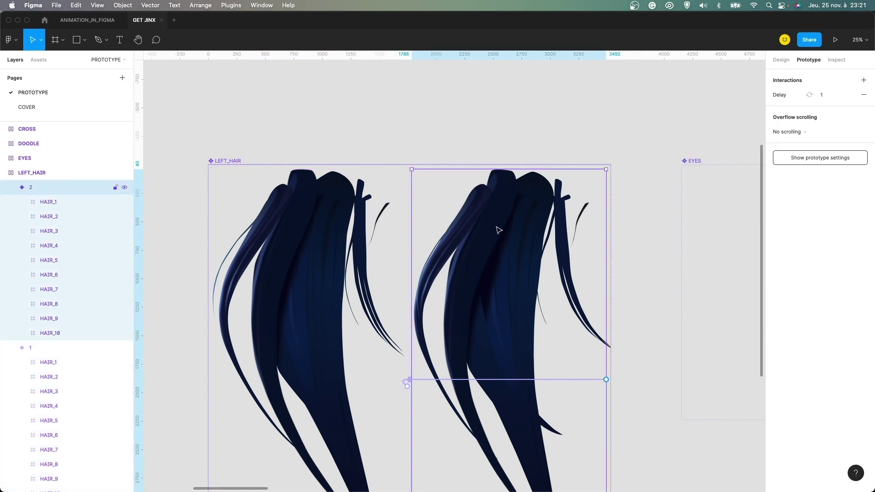
pyautogui.click(773, 96)
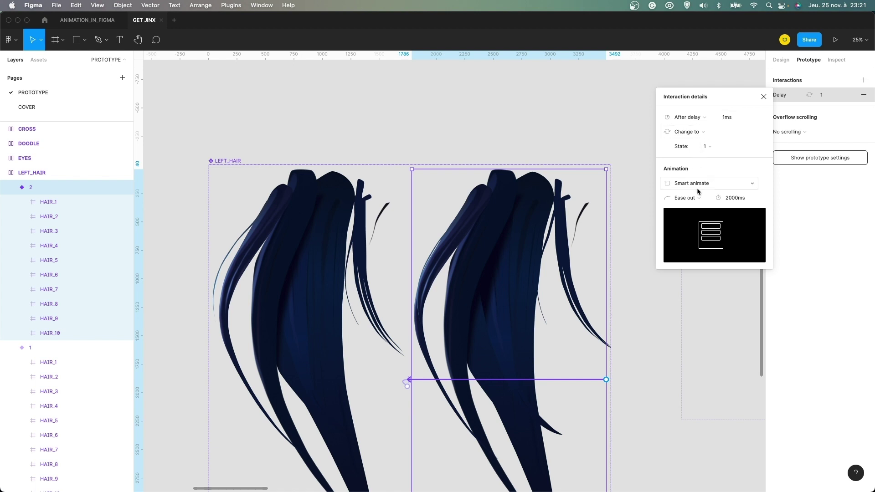
pyautogui.click(763, 96)
pyautogui.click(613, 93)
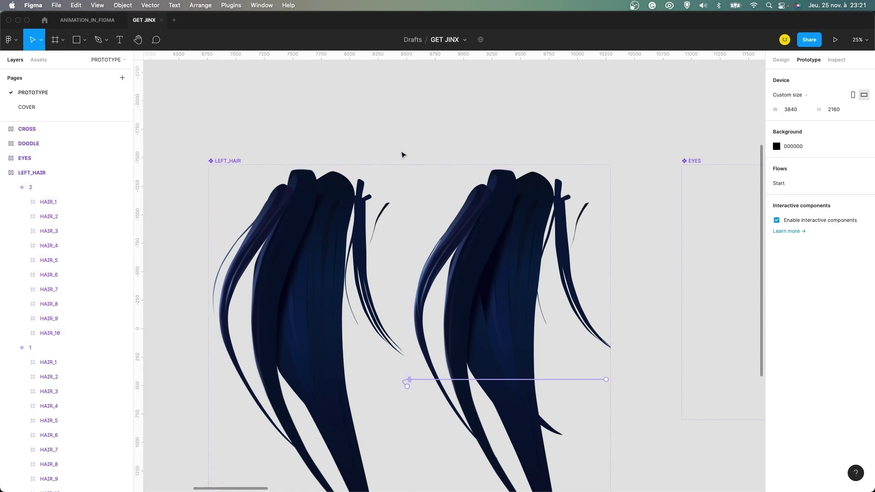
# Return to Design properties and frame the EYES, DOODLE and CROSS components at 13% zoom
pyautogui.hscroll(5, 470, 116)
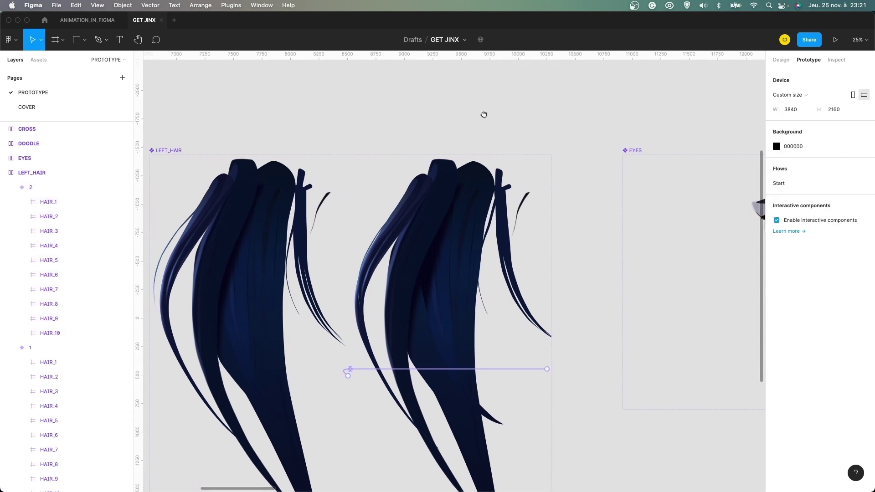
pyautogui.scroll(-5, 480, 116)
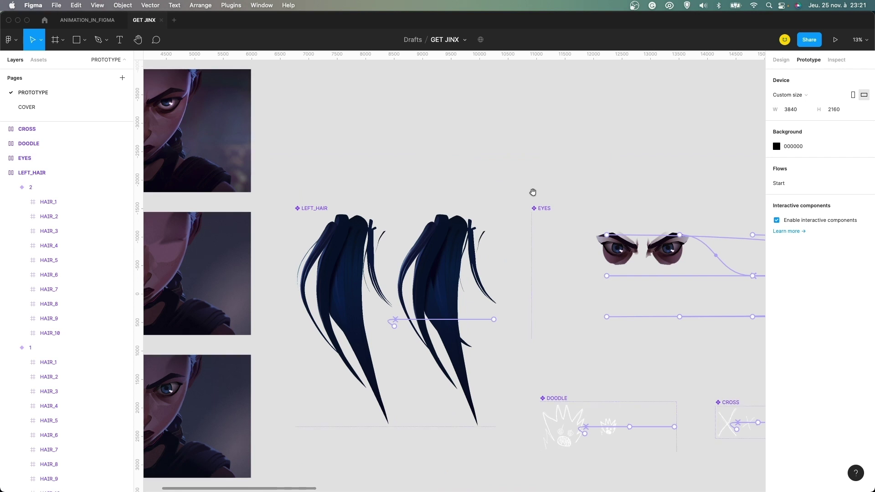
pyautogui.moveTo(533, 189); pyautogui.dragTo(451, 147)
pyautogui.click(780, 60)
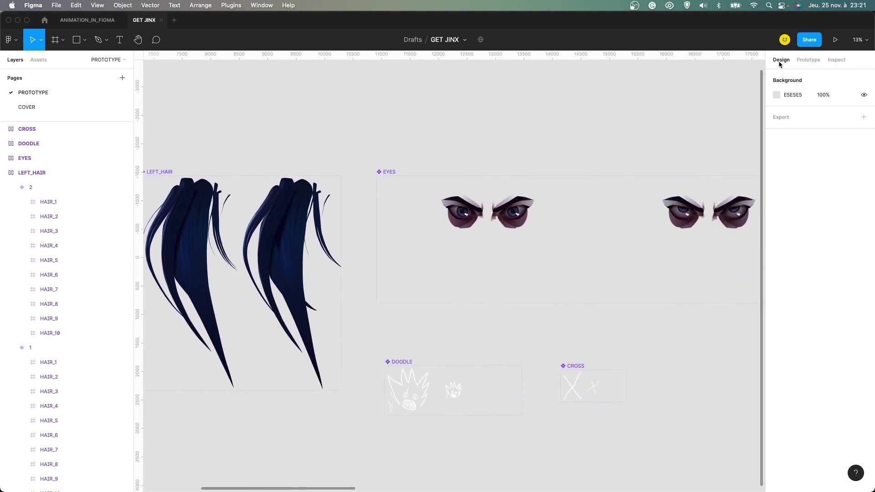
pyautogui.hscroll(4, 371, 136)
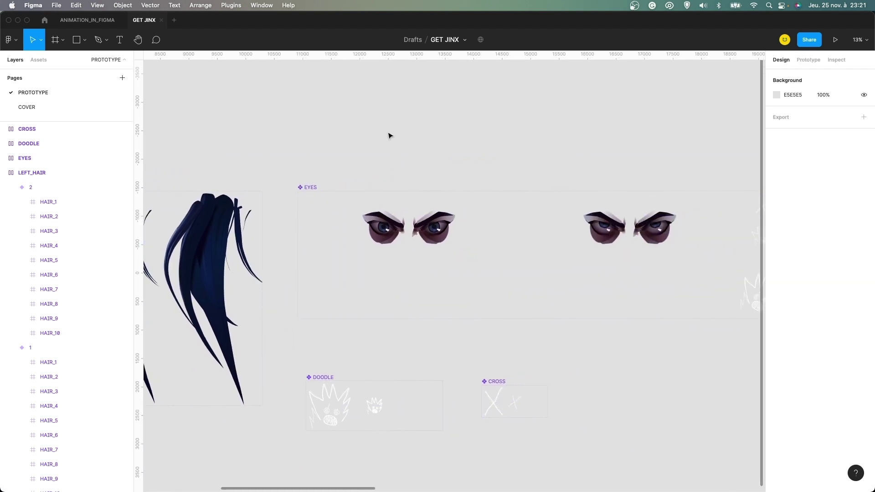
pyautogui.press('+')
pyautogui.press('-')
pyautogui.hscroll(2, 405, 219)
# Step through the CENTER, TOP, TOP_RIGHT, TOP_LEFT, LEFT and RIGHT eye variants
pyautogui.click(412, 224)
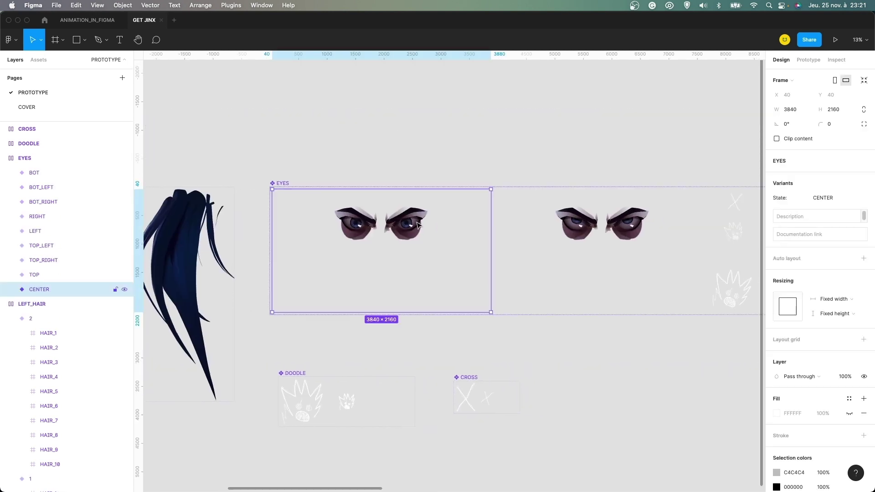
pyautogui.hscroll(2, 413, 223)
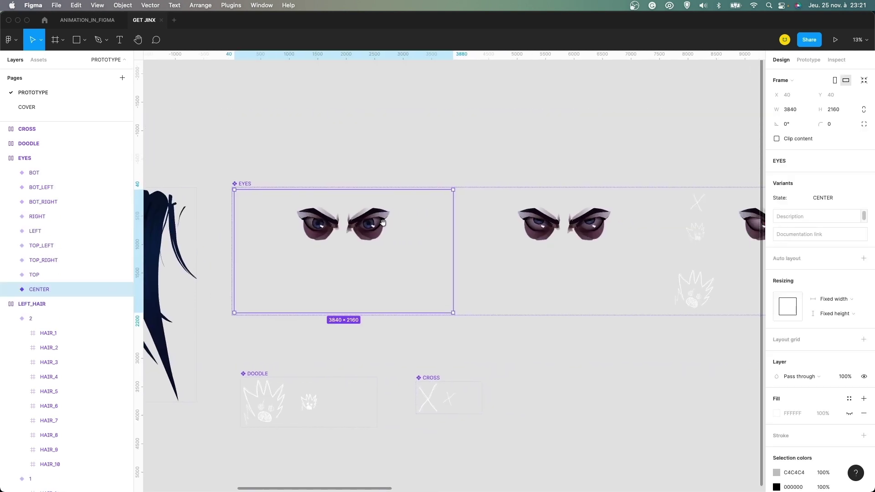
pyautogui.click(58, 278)
pyautogui.click(47, 259)
pyautogui.click(43, 245)
pyautogui.click(38, 230)
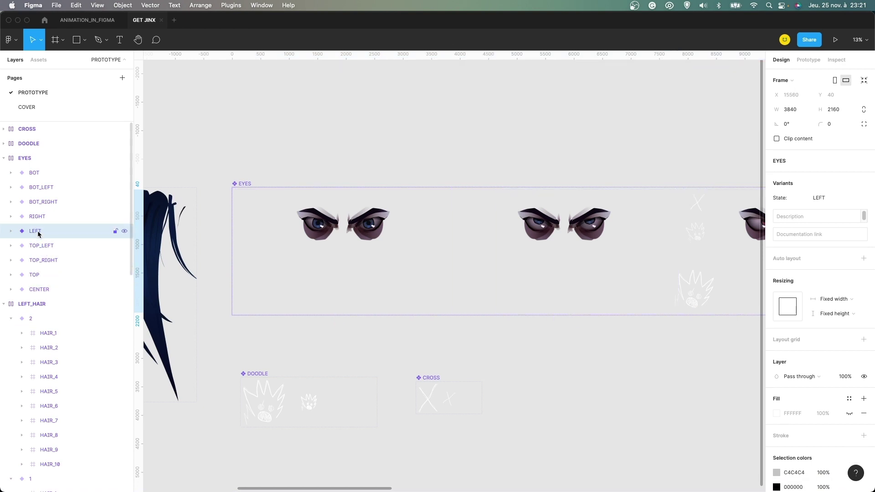
pyautogui.click(53, 218)
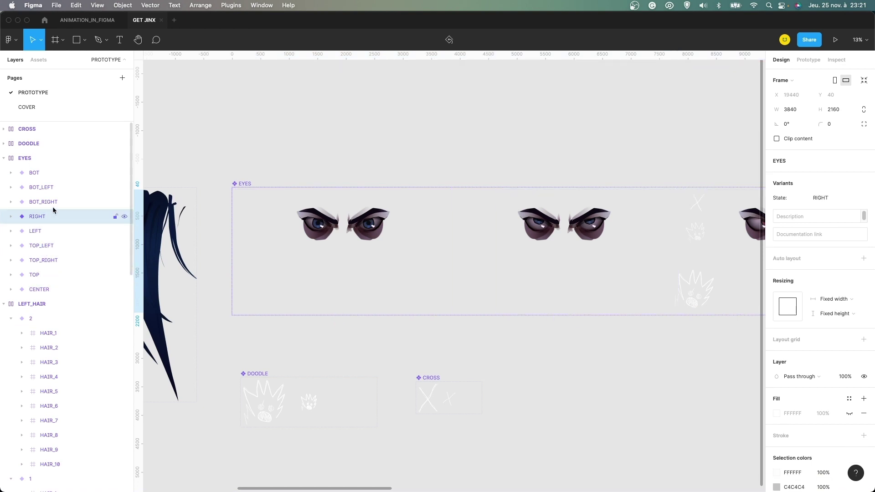
# Clear the selection, recenter the EYES frame and reselect the CENTER variant
pyautogui.click(483, 137)
pyautogui.scroll(-5, 615, 150)
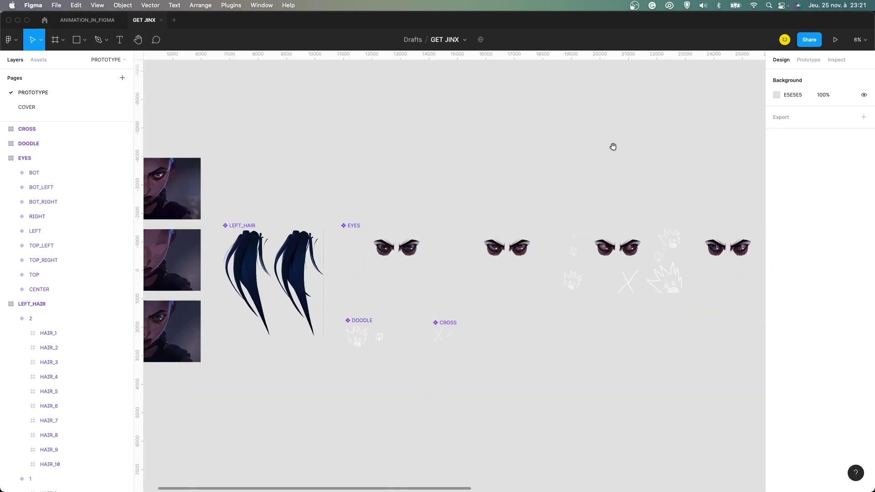
pyautogui.moveTo(613, 144); pyautogui.dragTo(495, 159)
pyautogui.hscroll(-10, 456, 163)
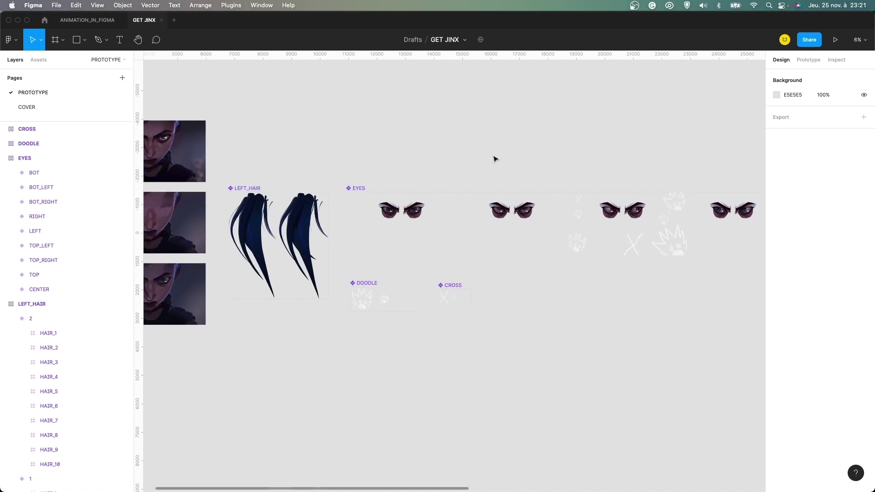
pyautogui.scroll(5, 495, 158)
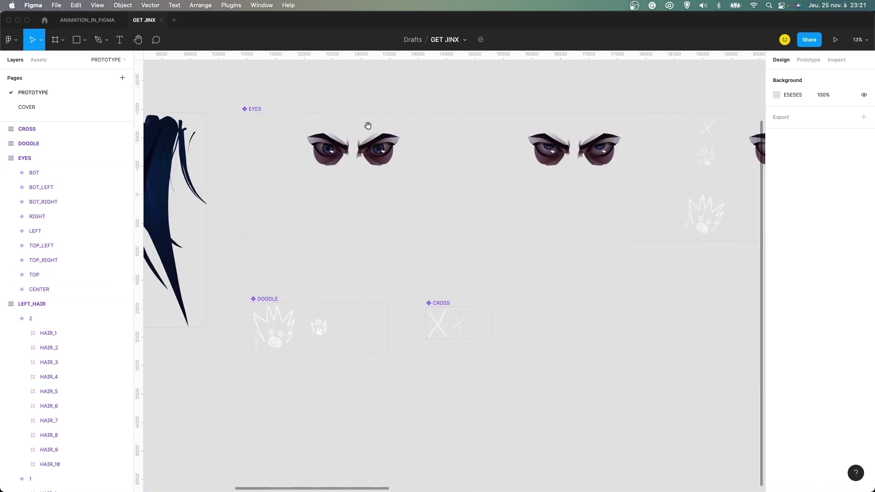
pyautogui.moveTo(367, 121); pyautogui.dragTo(392, 187)
pyautogui.click(384, 222)
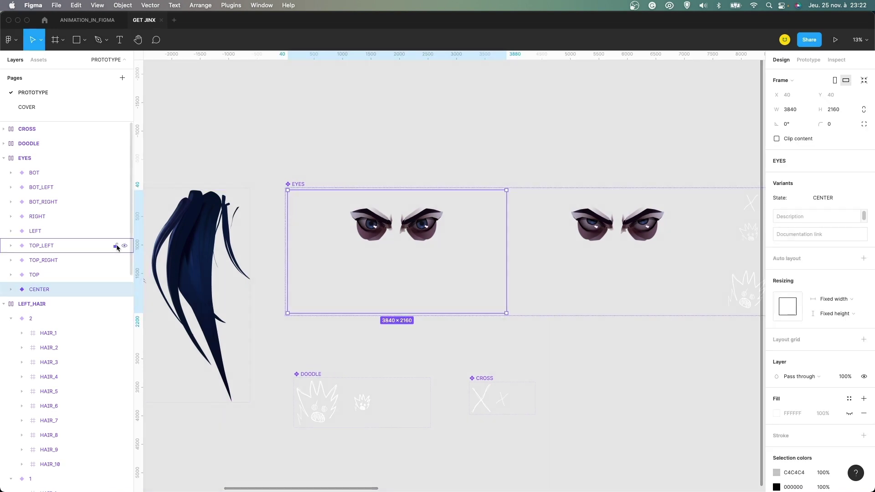
pyautogui.moveTo(485, 144); pyautogui.dragTo(492, 147)
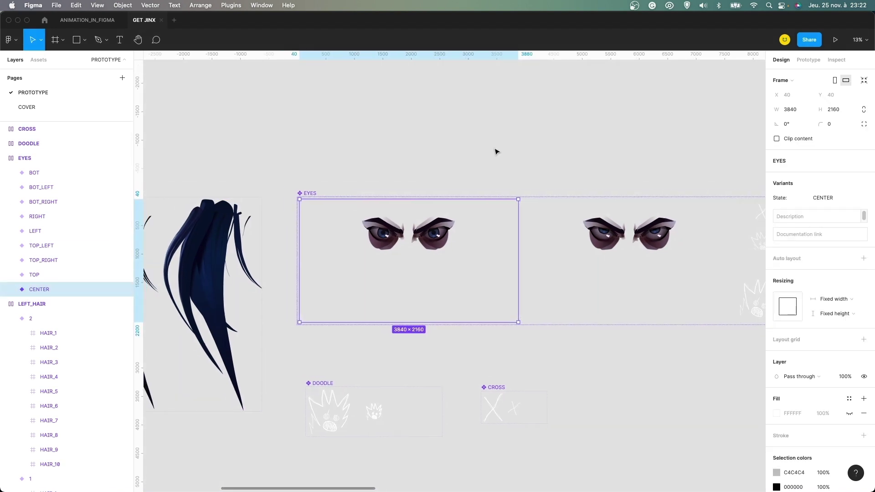
# At 25% zoom, expand CENTER > BT_INVISIBLE and select the BOT_RIGHT hover zone
pyautogui.press('super+equal')
pyautogui.hscroll(-3, 466, 150)
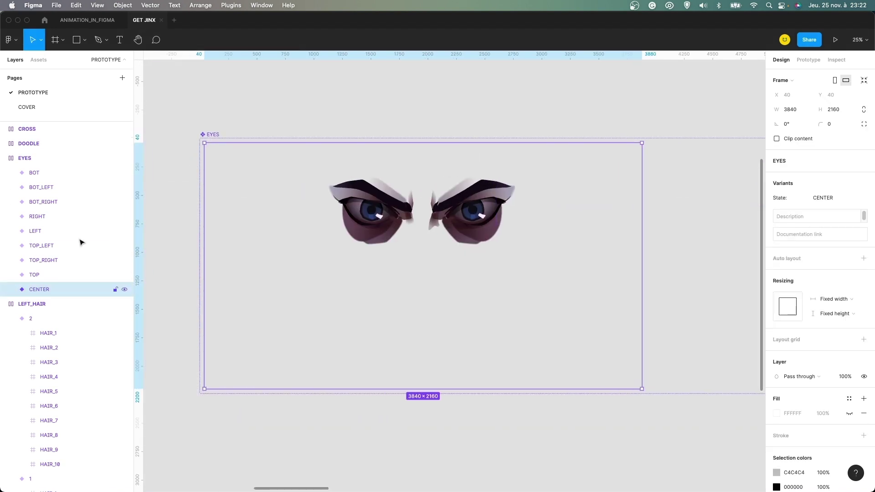
pyautogui.click(11, 290)
pyautogui.click(27, 304)
pyautogui.click(21, 304)
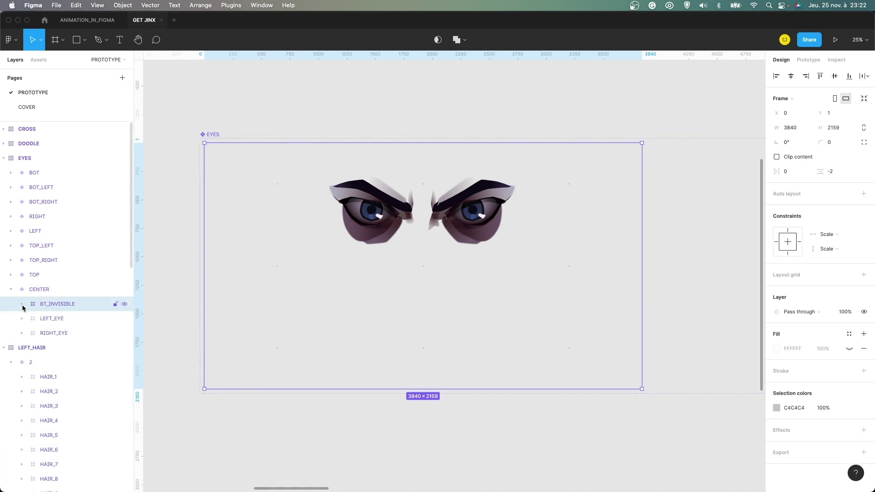
pyautogui.click(22, 304)
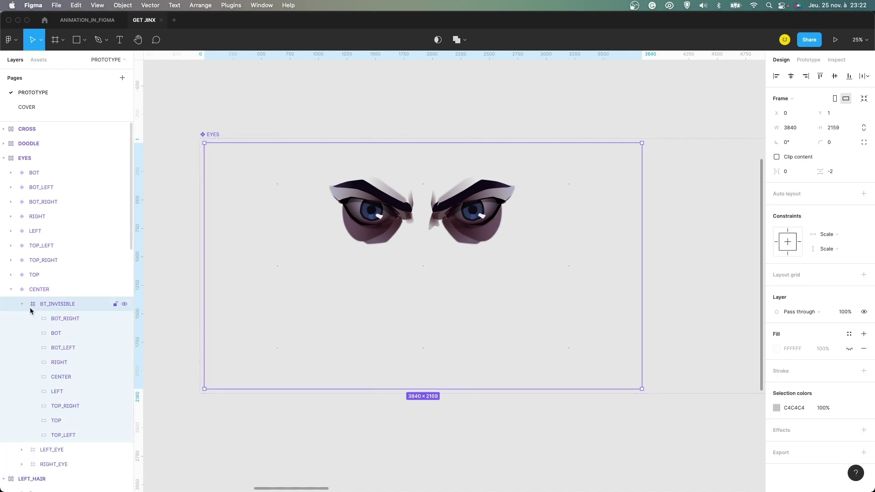
pyautogui.click(61, 316)
pyautogui.click(62, 329)
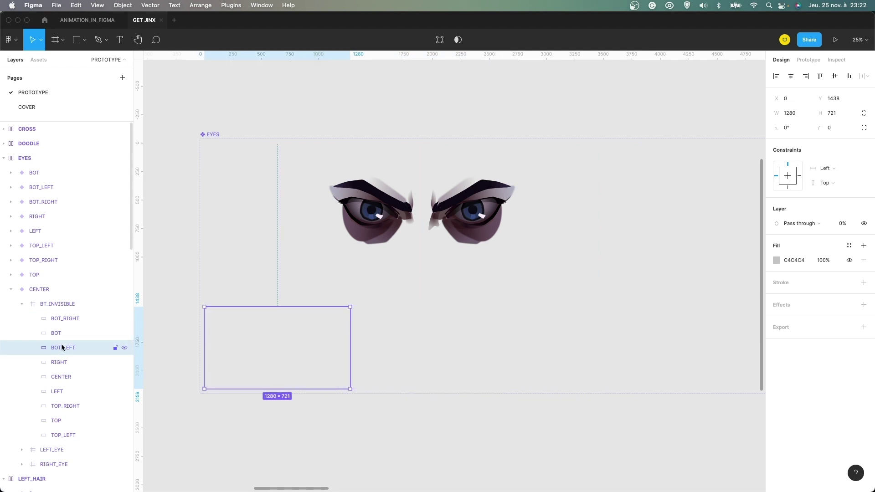
pyautogui.click(65, 320)
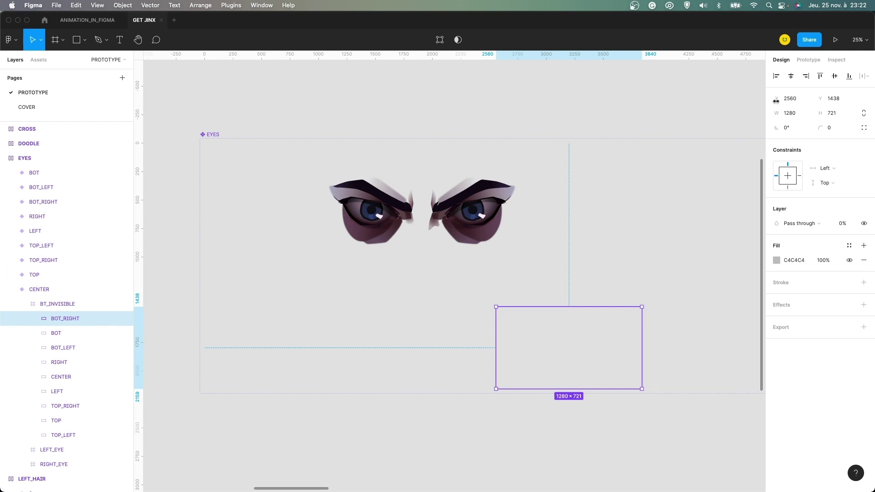
# Inspect its Mouse enter → BOT_RIGHT interaction: Smart animate, Ease out, 300ms
pyautogui.click(801, 60)
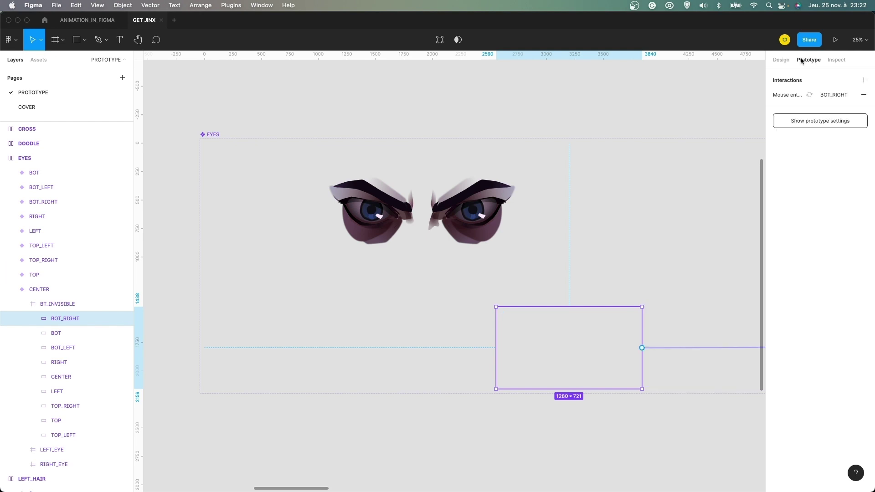
pyautogui.click(789, 94)
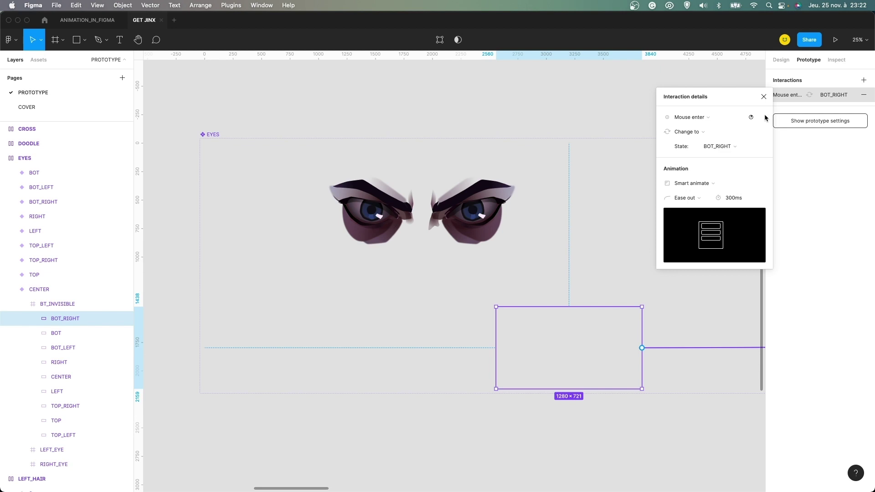
pyautogui.click(764, 97)
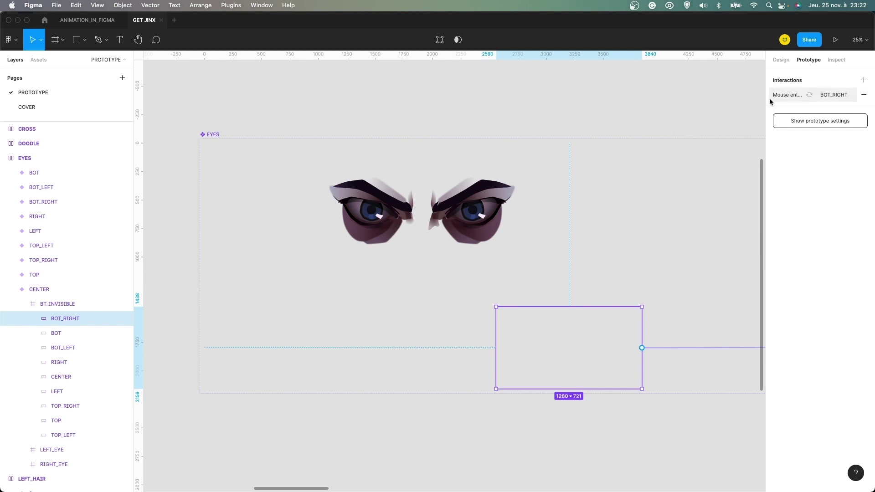
pyautogui.press('-')
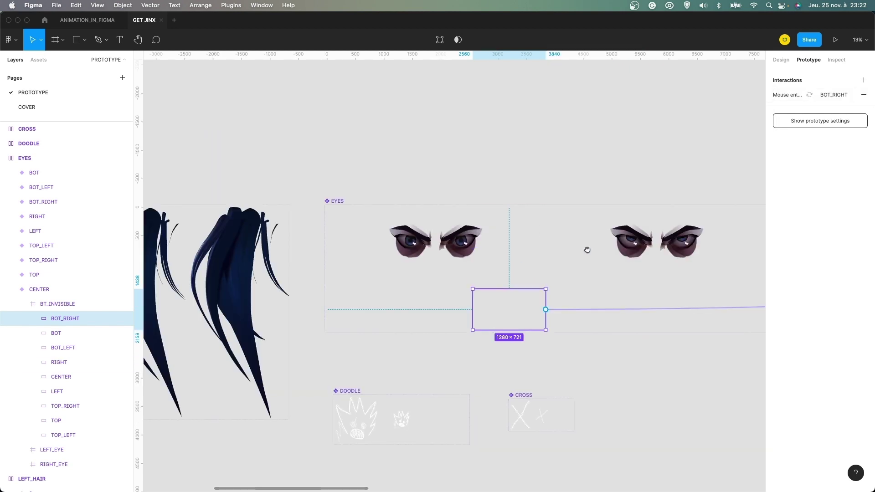
# Select the red-eyed BOT_RIGHT variant frame to see its connections, then return to Design properties
pyautogui.hscroll(15, 557, 246)
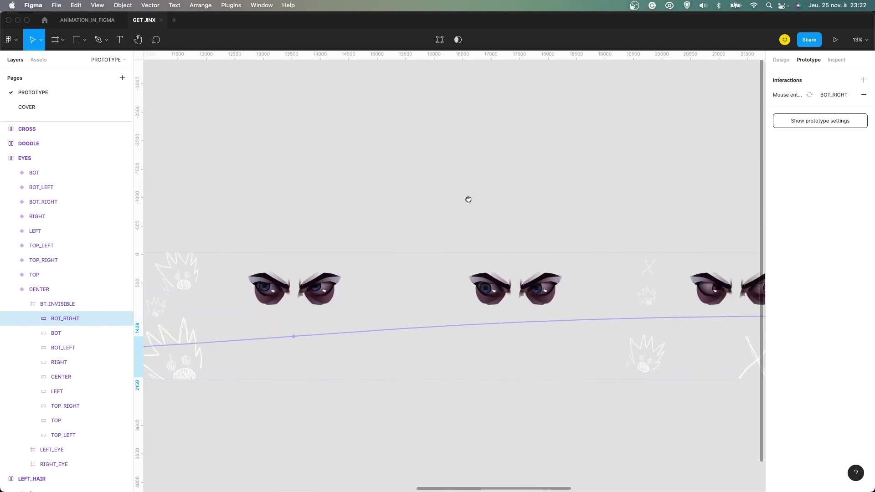
pyautogui.hscroll(8, 407, 201)
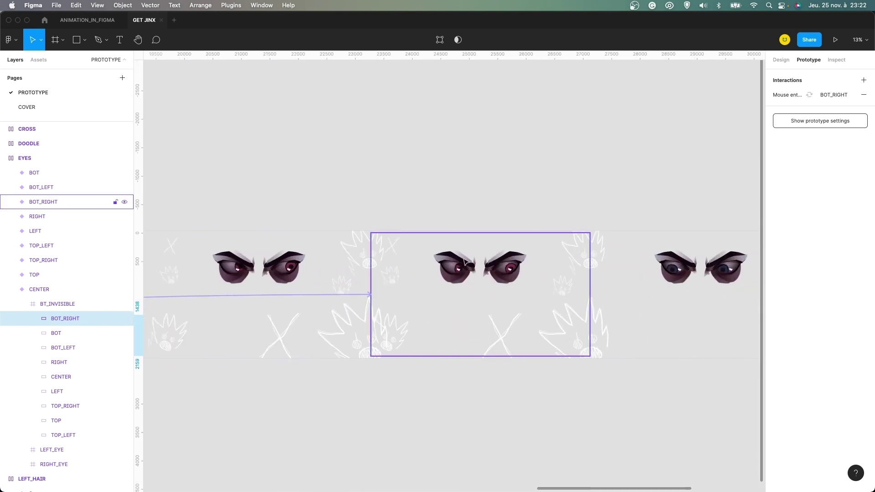
pyautogui.click(464, 261)
pyautogui.click(484, 208)
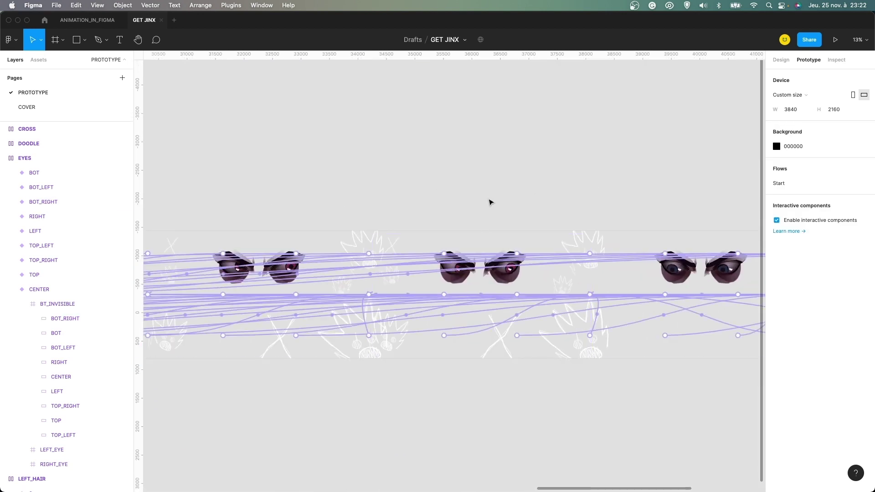
pyautogui.click(781, 60)
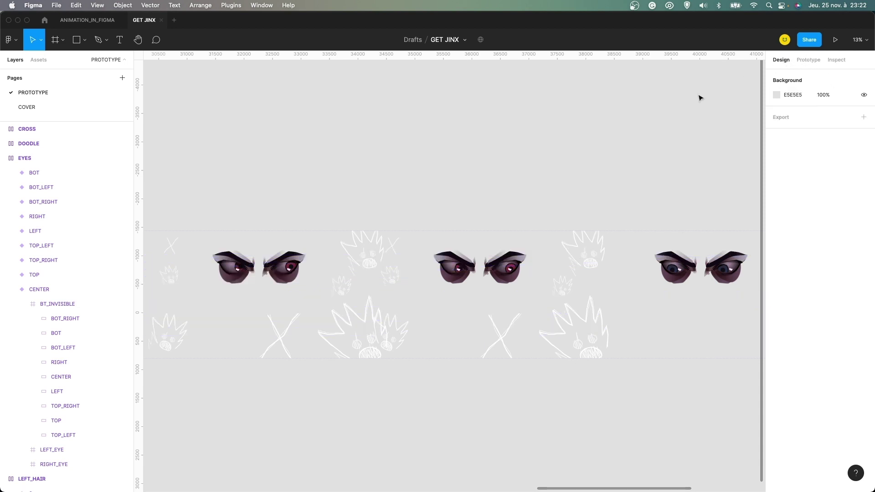
# Zoom to 25% on the BOT_RIGHT variant, then zoom back to 13% and pan to the EYES set
pyautogui.press('super+equal')
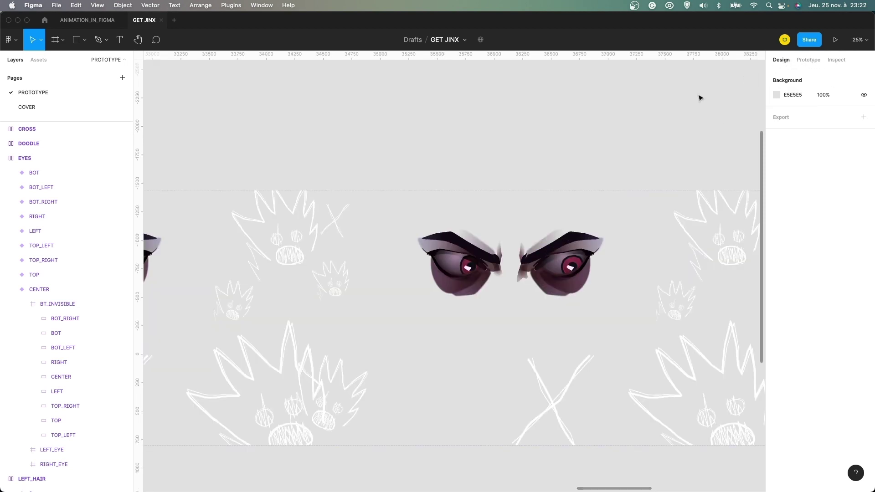
pyautogui.click(445, 347)
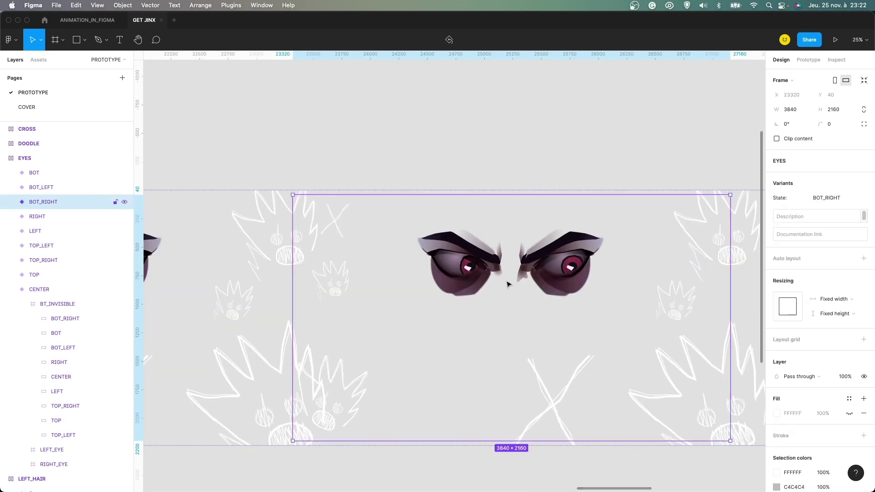
pyautogui.click(454, 160)
pyautogui.press('super+minus')
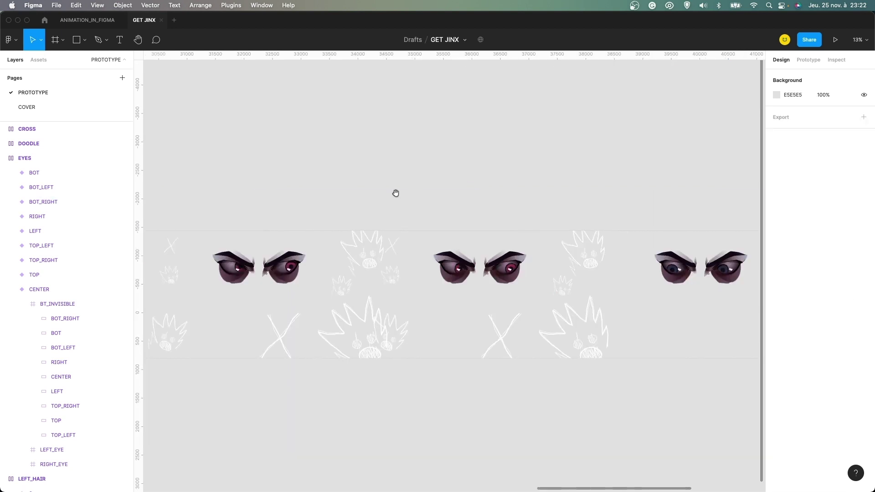
pyautogui.hscroll(2, 456, 187)
pyautogui.moveTo(519, 179); pyautogui.dragTo(440, 157)
pyautogui.hscroll(-10, 439, 157)
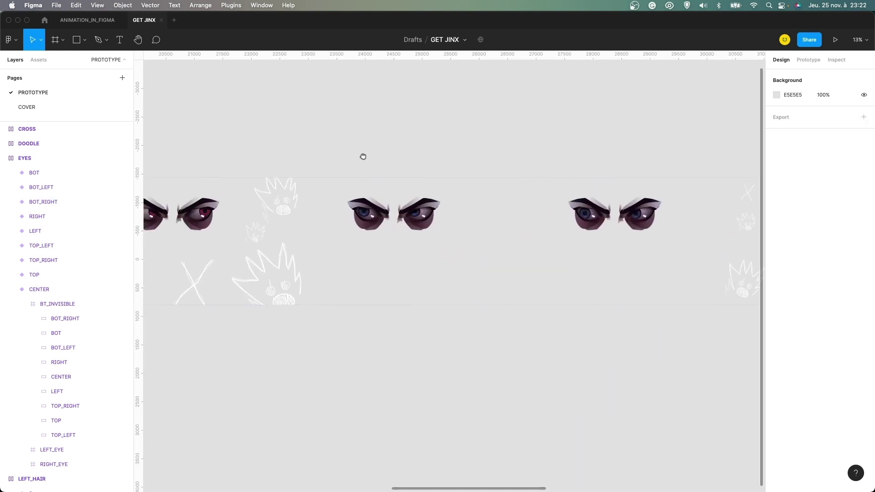
pyautogui.hscroll(-6, 423, 133)
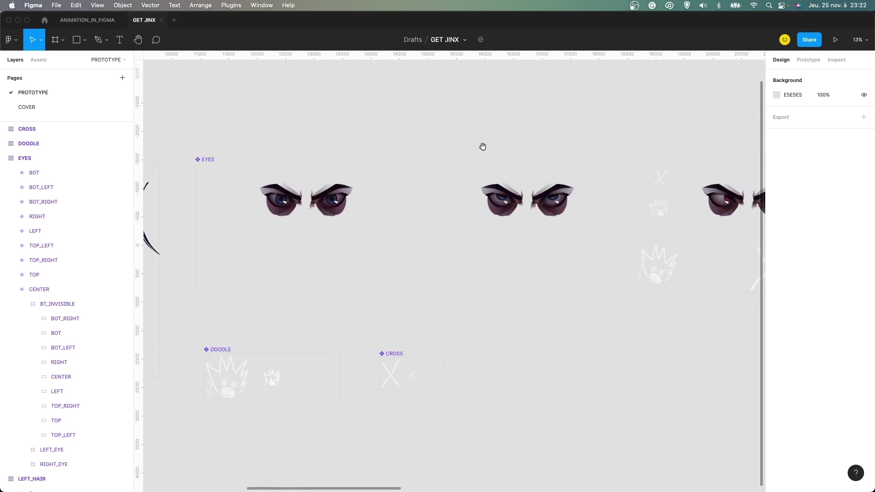
# Go through the CENTER eyes' eight hover zones and view the TOP zone's Mouse enter interaction
pyautogui.click(330, 169)
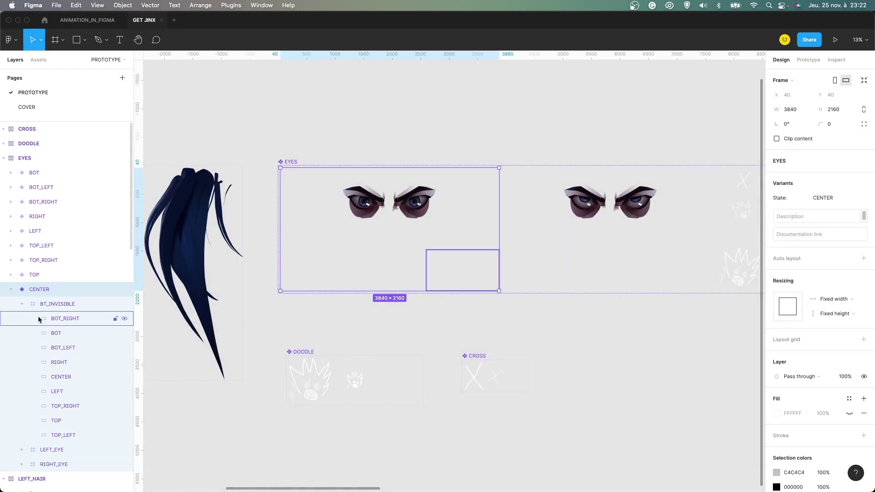
pyautogui.click(60, 318)
pyautogui.click(69, 330)
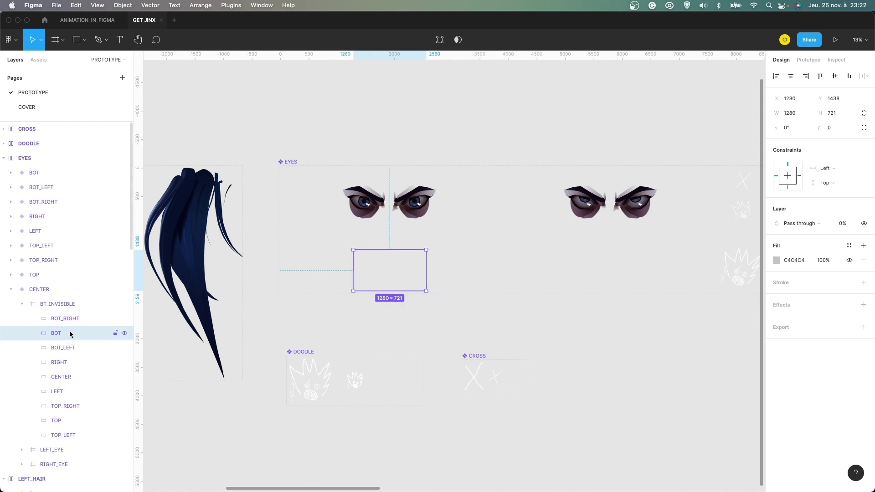
pyautogui.click(70, 348)
pyautogui.click(69, 361)
pyautogui.click(69, 376)
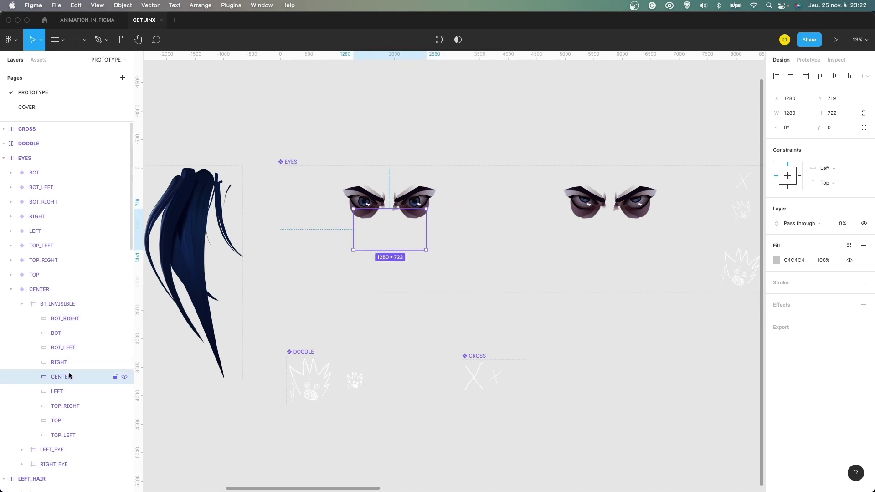
pyautogui.click(70, 394)
pyautogui.click(68, 406)
pyautogui.click(68, 420)
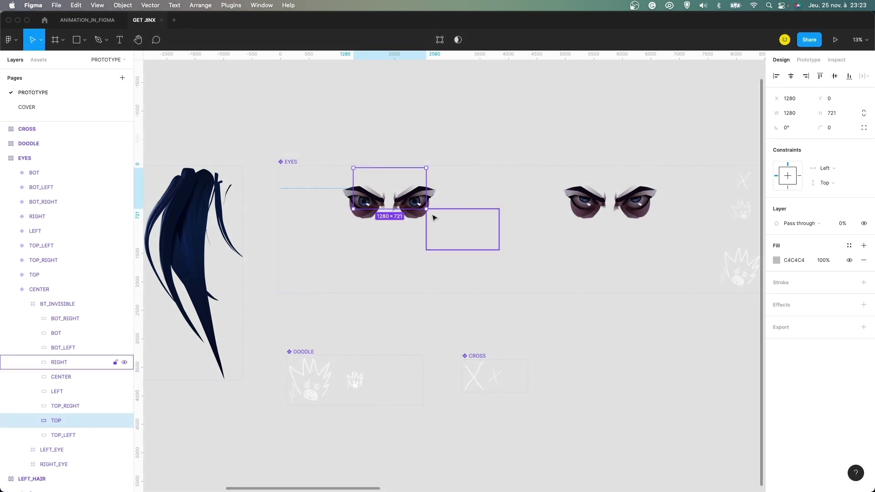
pyautogui.click(808, 59)
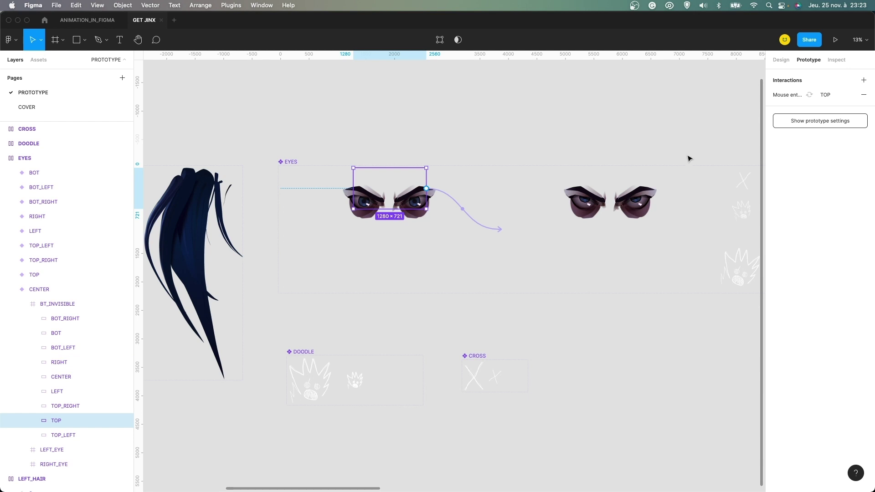
pyautogui.click(780, 60)
# Select the TOP eye variant and expand its BT_INVISIBLE group down to the BOT_RIGHT hover zone
pyautogui.moveTo(637, 107); pyautogui.dragTo(503, 107)
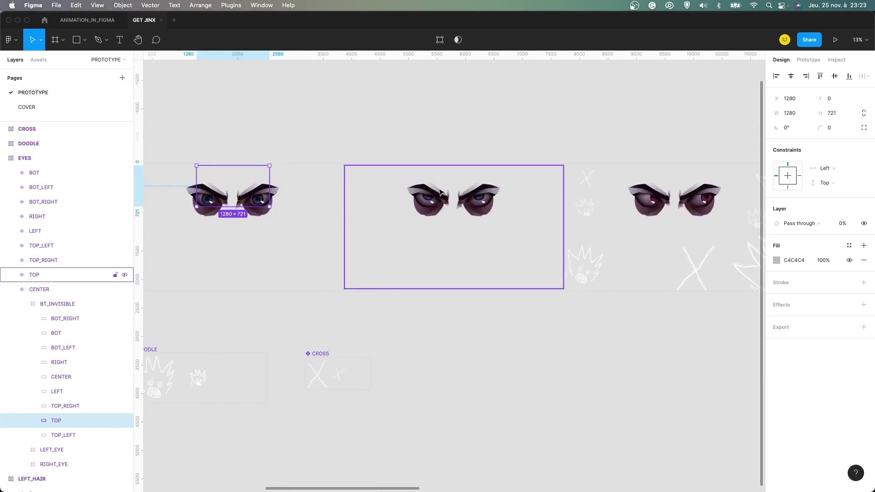
pyautogui.click(441, 192)
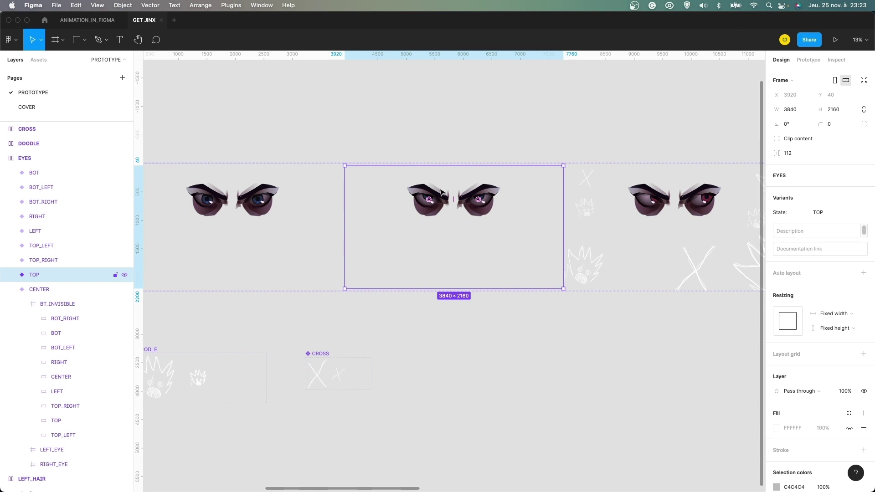
pyautogui.click(10, 290)
pyautogui.click(9, 276)
pyautogui.click(31, 292)
pyautogui.click(22, 290)
pyautogui.click(57, 304)
pyautogui.click(57, 304)
pyautogui.hscroll(10, 524, 177)
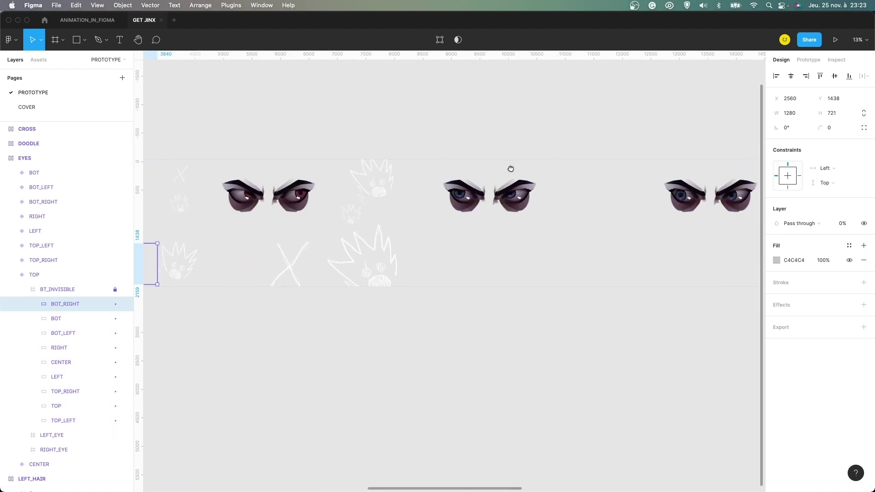
pyautogui.hscroll(-5, 496, 162)
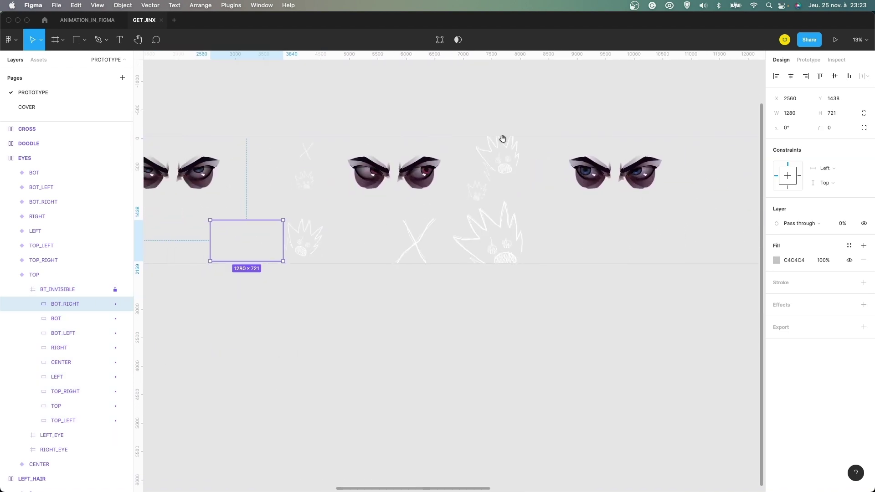
# Expand the TOP_RIGHT eye variant and inspect its CROSS and DOODLE instance layers
pyautogui.hscroll(10, 453, 129)
pyautogui.scroll(3, 453, 129)
pyautogui.click(443, 126)
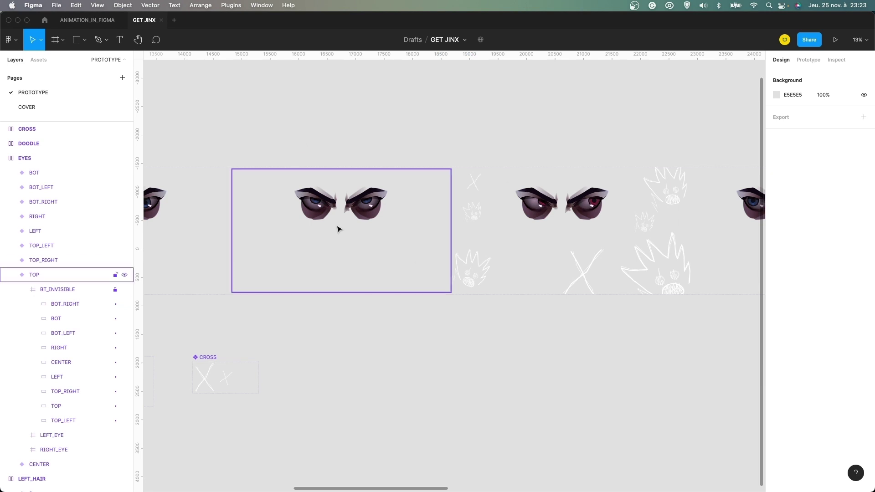
pyautogui.hscroll(5, 346, 230)
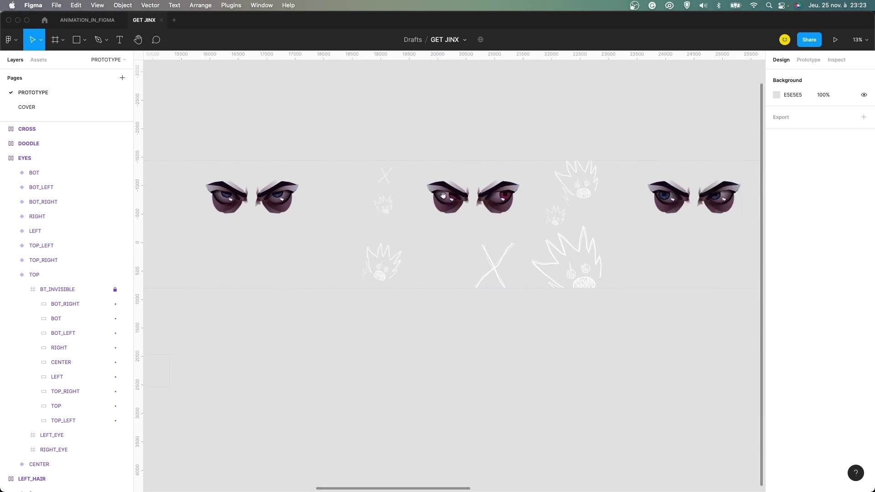
pyautogui.hscroll(2, 451, 201)
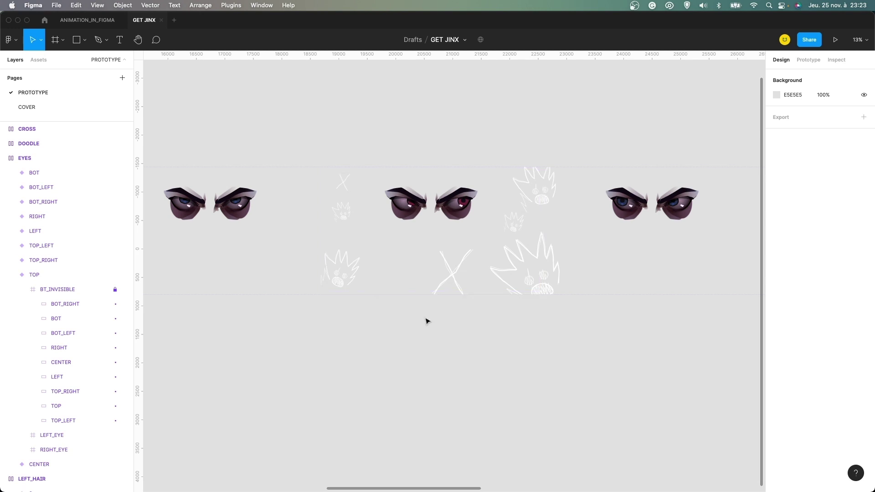
pyautogui.click(347, 267)
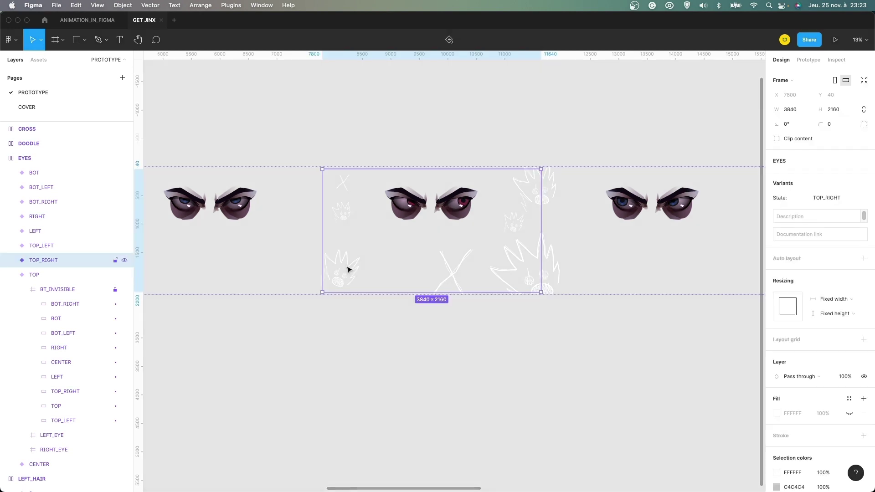
pyautogui.click(11, 260)
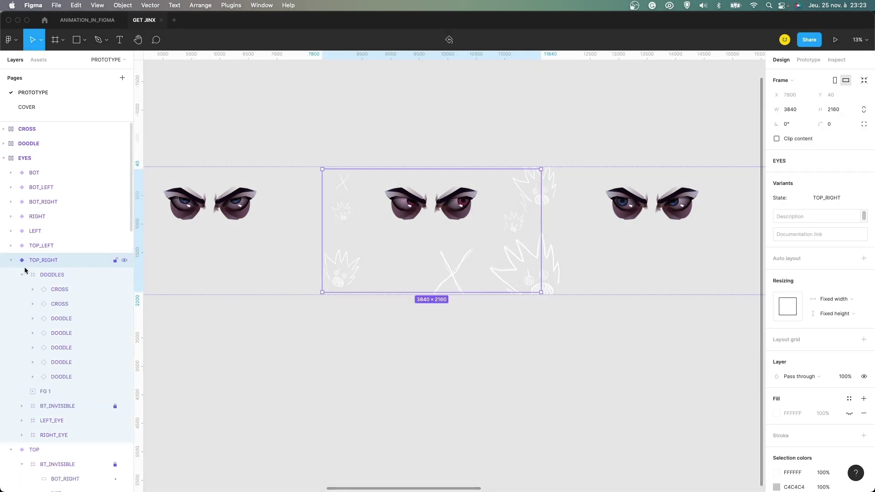
pyautogui.click(51, 289)
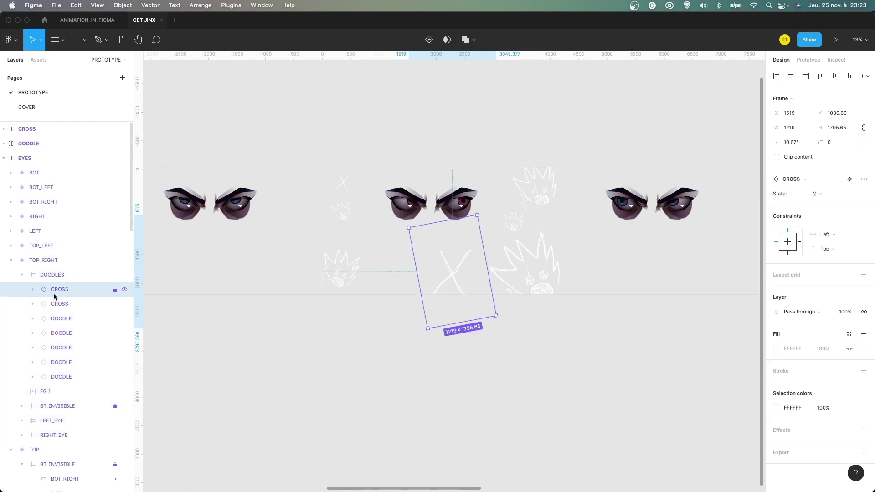
pyautogui.click(60, 317)
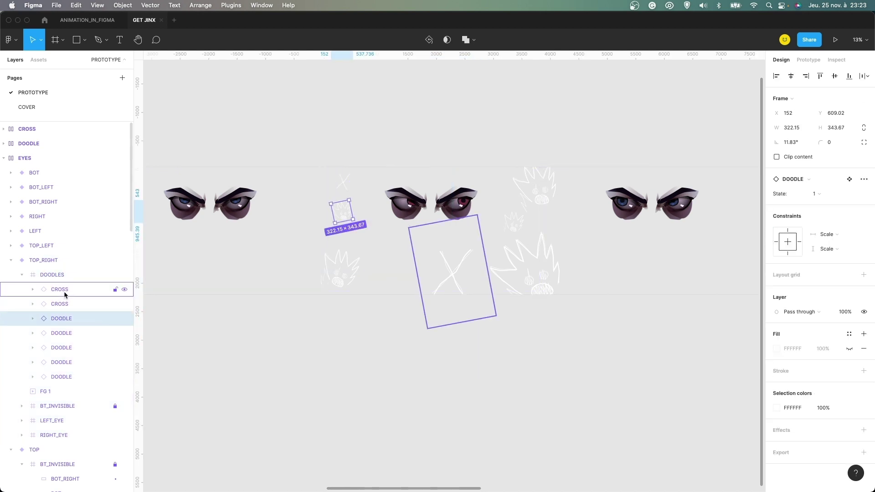
# Zoom out and select variant 1 of the DOODLE component set
pyautogui.press('-')
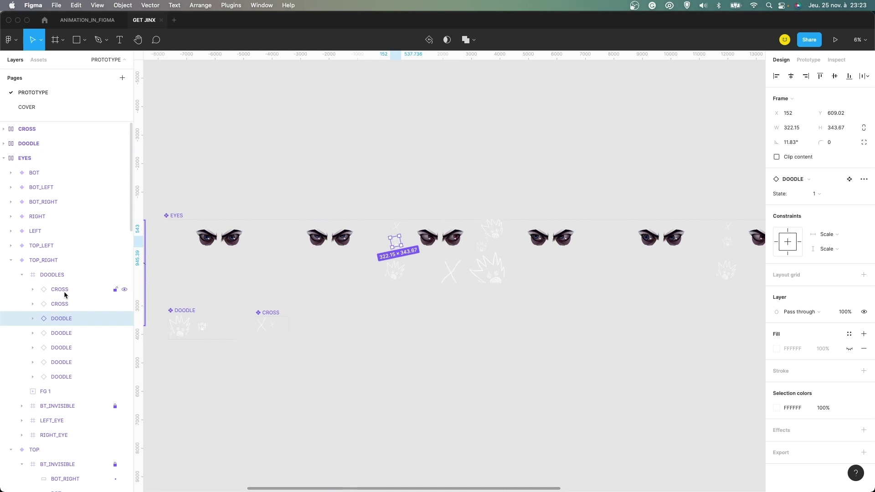
pyautogui.click(463, 137)
pyautogui.hscroll(-5, 371, 190)
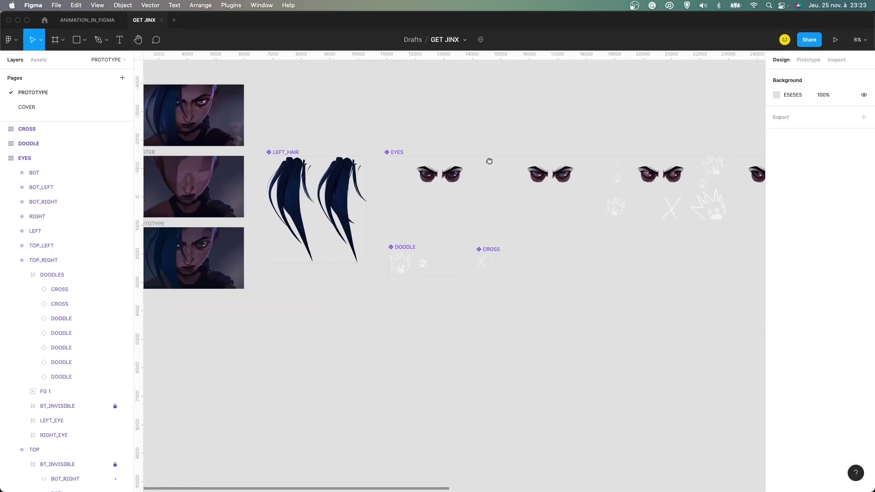
pyautogui.scroll(5, 491, 163)
pyautogui.hscroll(-3, 455, 162)
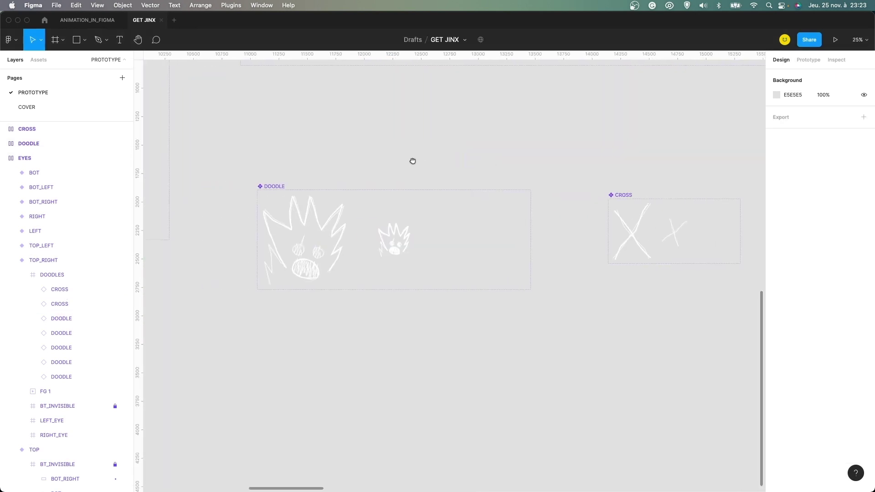
pyautogui.click(368, 229)
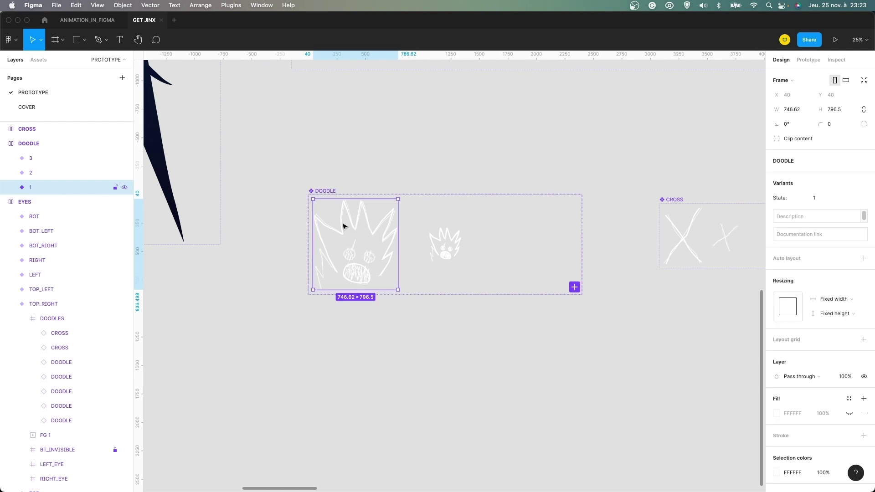
# Check the After delay, Change to next state interactions of DOODLE variants 1 and 2
pyautogui.click(11, 187)
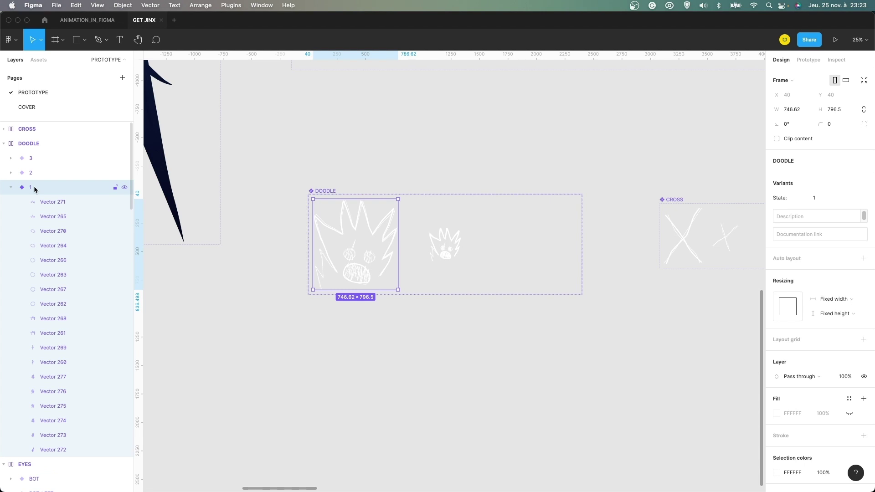
pyautogui.click(11, 187)
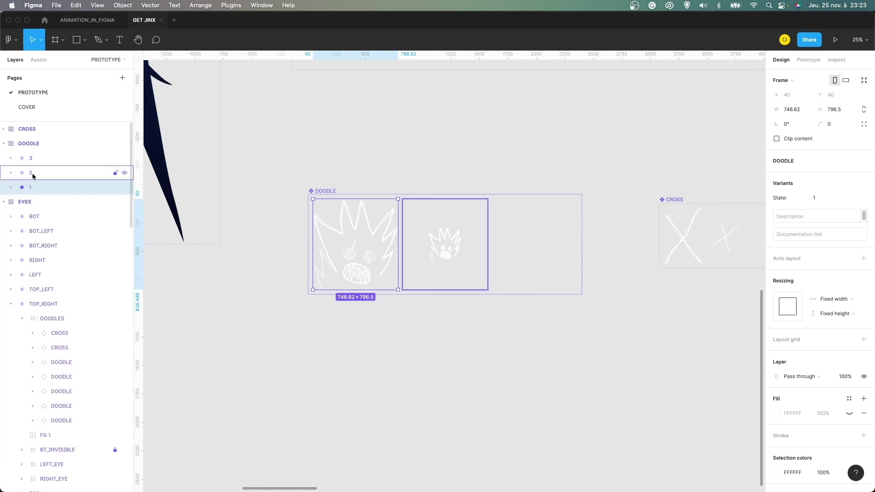
pyautogui.click(807, 60)
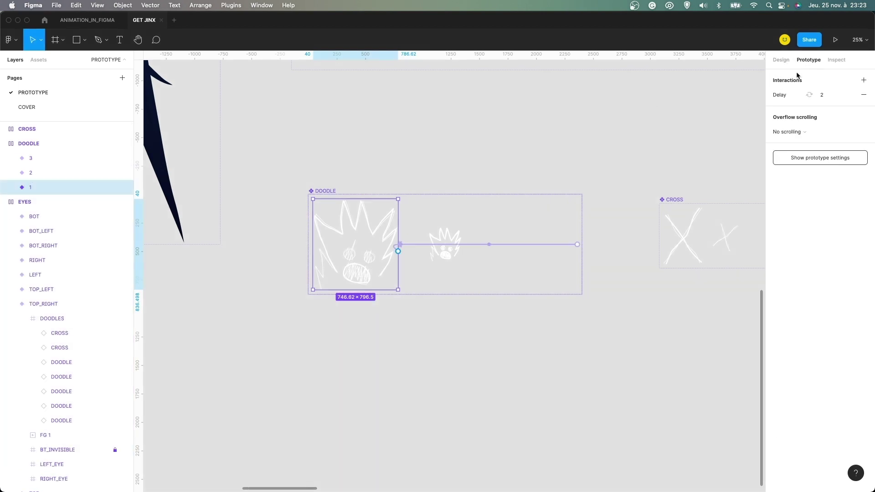
pyautogui.click(777, 94)
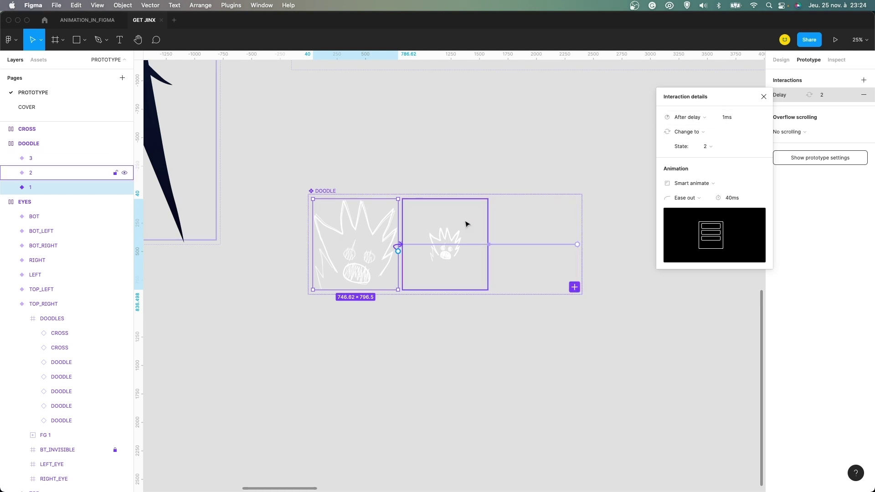
pyautogui.click(470, 220)
pyautogui.click(788, 95)
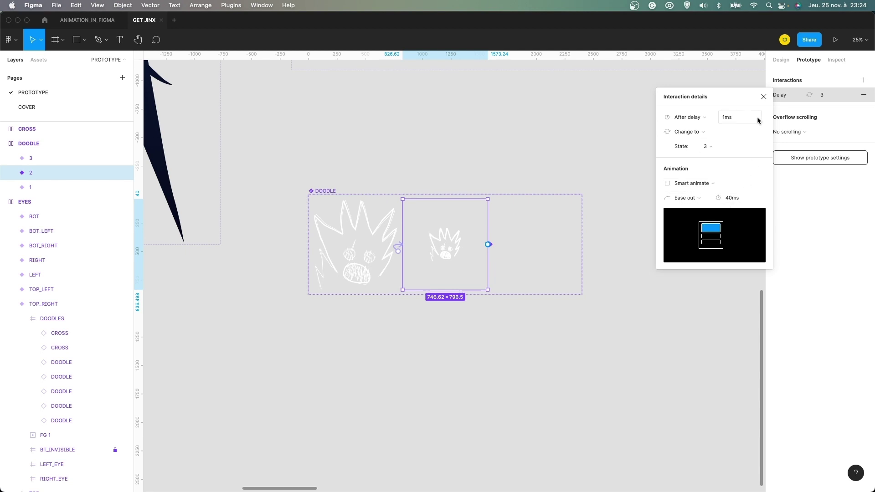
pyautogui.click(763, 97)
# Select DOODLE variants 1, 2 and 3 to compare their delay connections, then deselect and zoom out
pyautogui.click(483, 157)
pyautogui.click(377, 230)
pyautogui.click(433, 228)
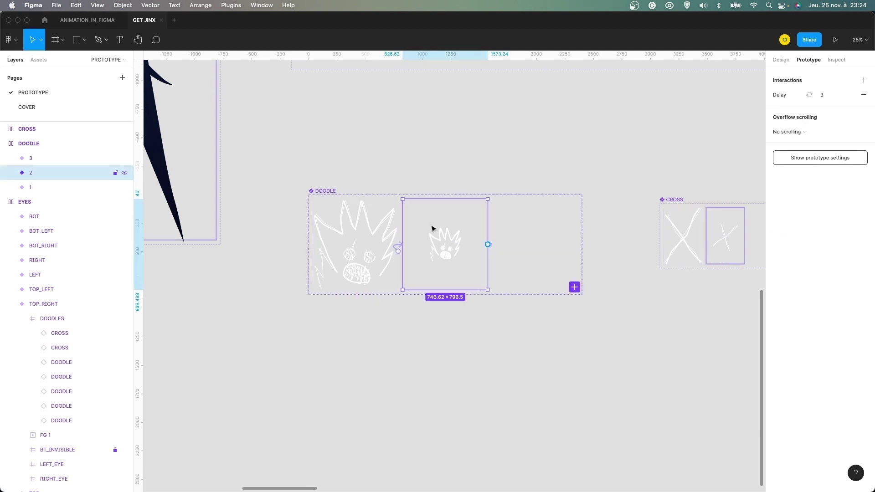
pyautogui.click(509, 222)
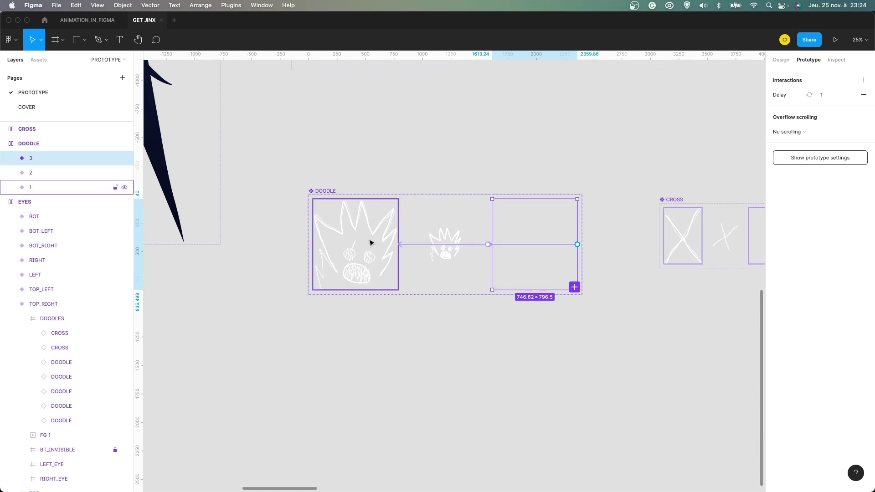
pyautogui.click(398, 169)
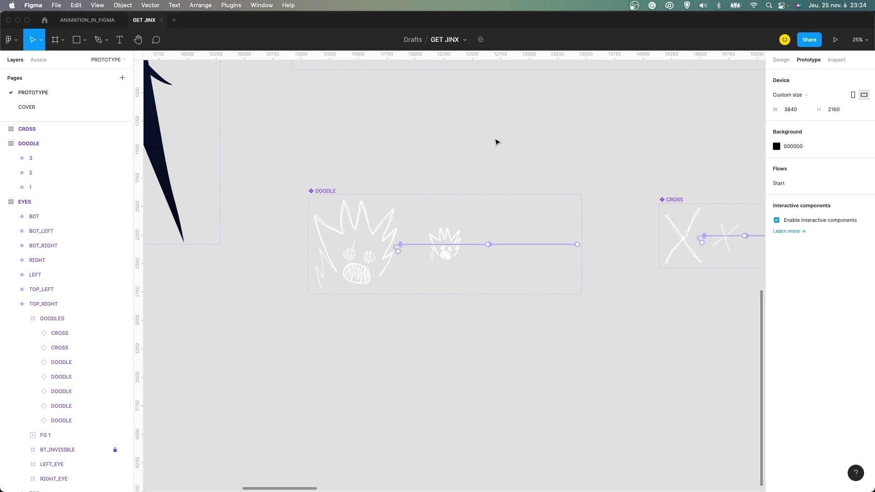
pyautogui.hscroll(5, 527, 139)
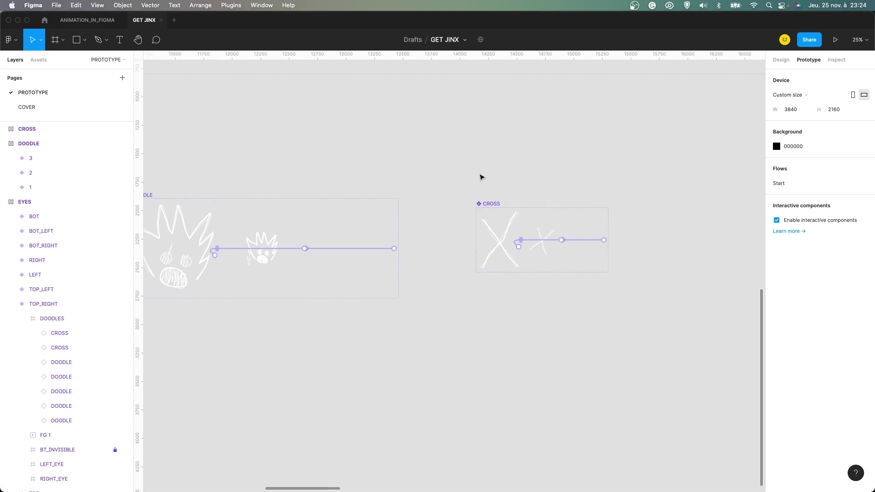
pyautogui.press('-')
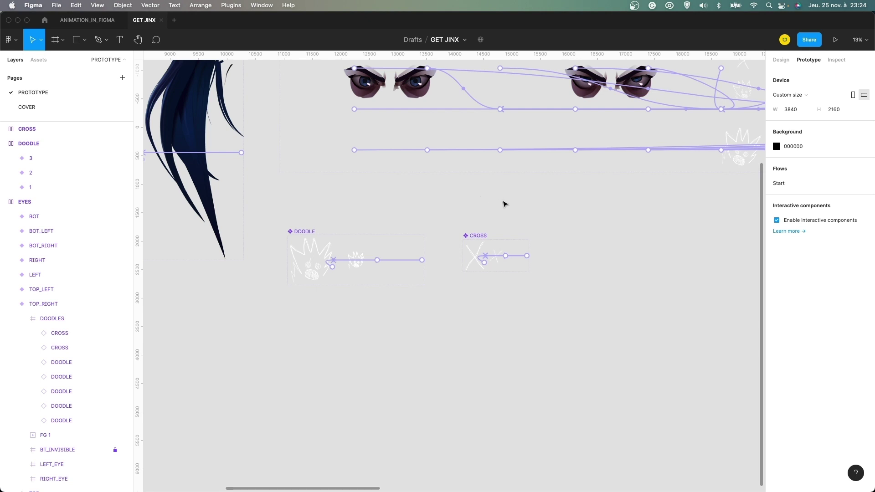
# Return to Design properties to hide prototype connections and survey the full row of eye variants
pyautogui.hscroll(5, 568, 179)
pyautogui.scroll(2, 567, 179)
pyautogui.hscroll(4, 528, 200)
pyautogui.scroll(1, 528, 201)
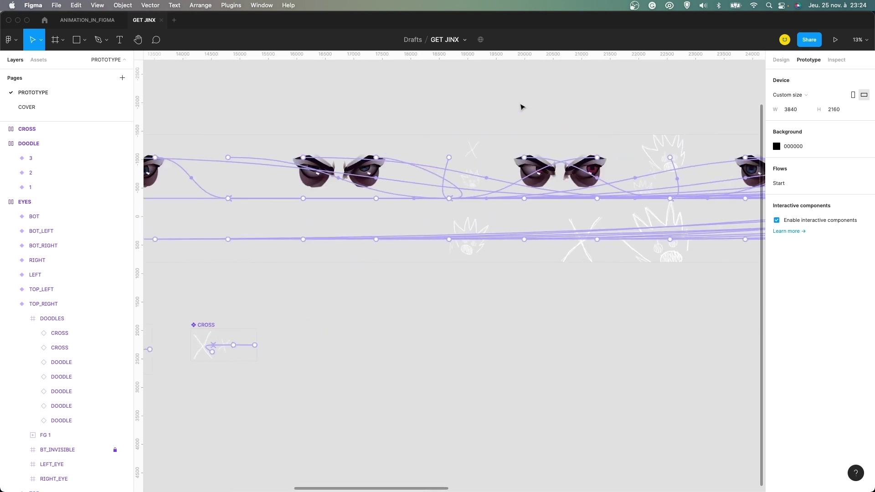
pyautogui.click(780, 60)
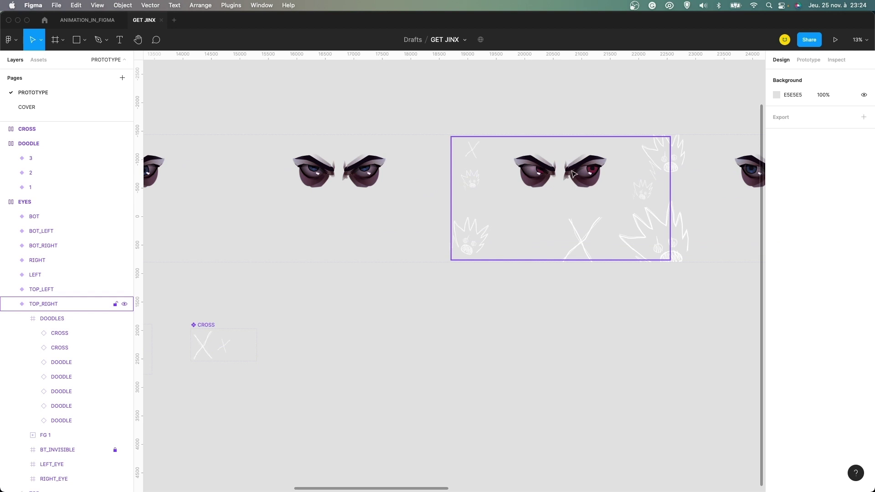
pyautogui.moveTo(611, 127); pyautogui.dragTo(467, 181)
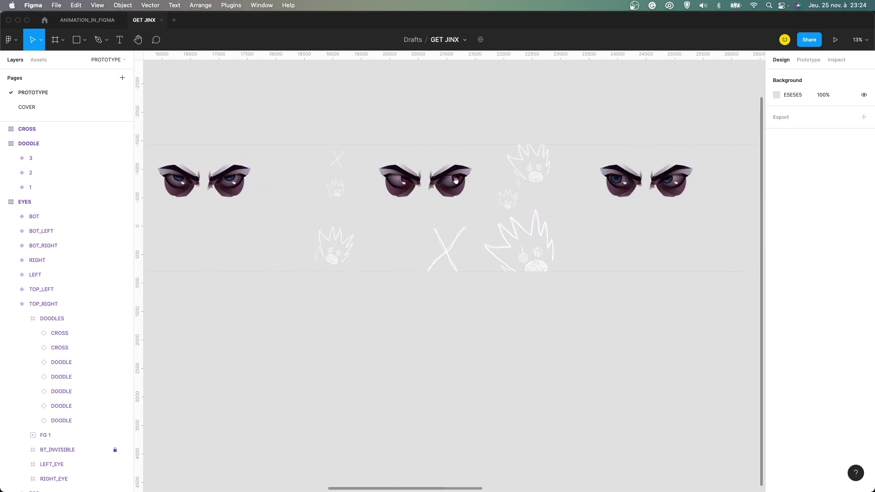
pyautogui.hscroll(5, 456, 180)
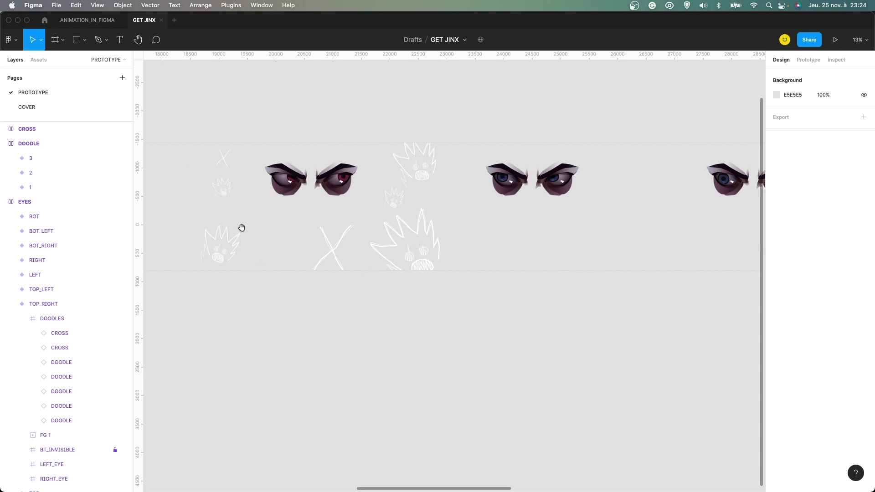
pyautogui.hscroll(15, 500, 121)
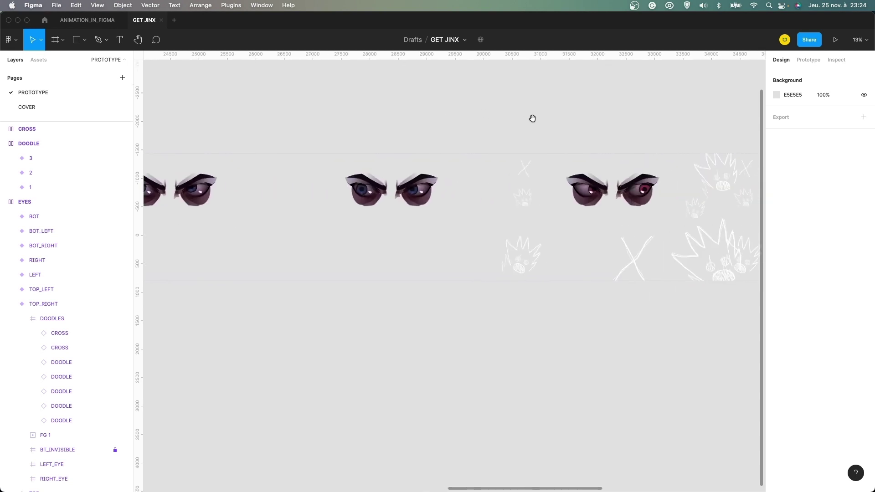
pyautogui.hscroll(5, 532, 118)
pyautogui.hscroll(8, 579, 172)
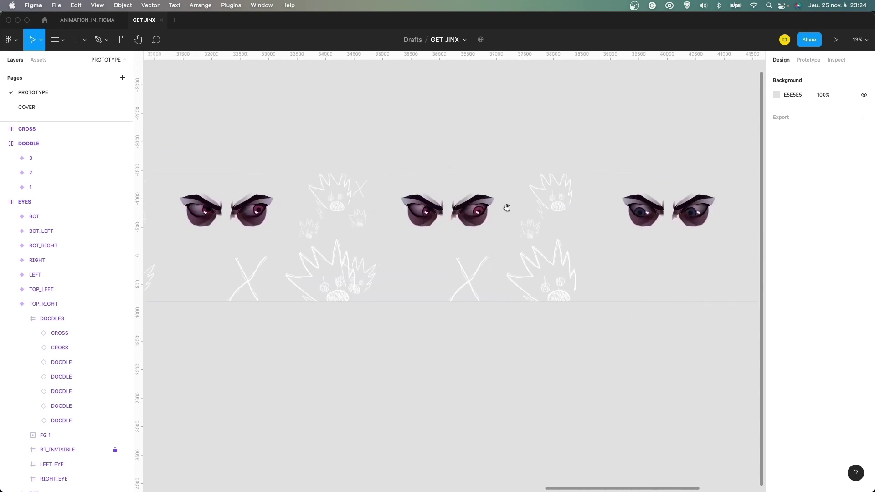
pyautogui.hscroll(-3, 492, 308)
pyautogui.hscroll(-12, 518, 315)
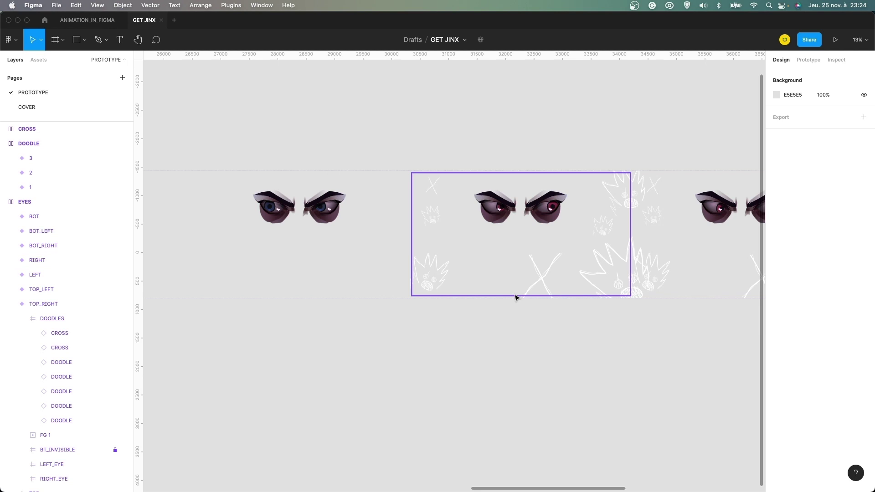
pyautogui.press('-')
pyautogui.hscroll(-10, 515, 298)
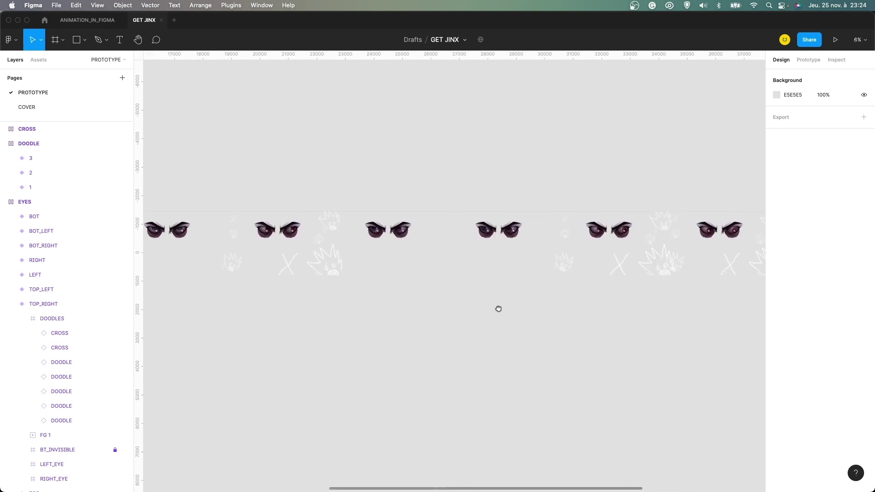
pyautogui.hscroll(-4, 480, 294)
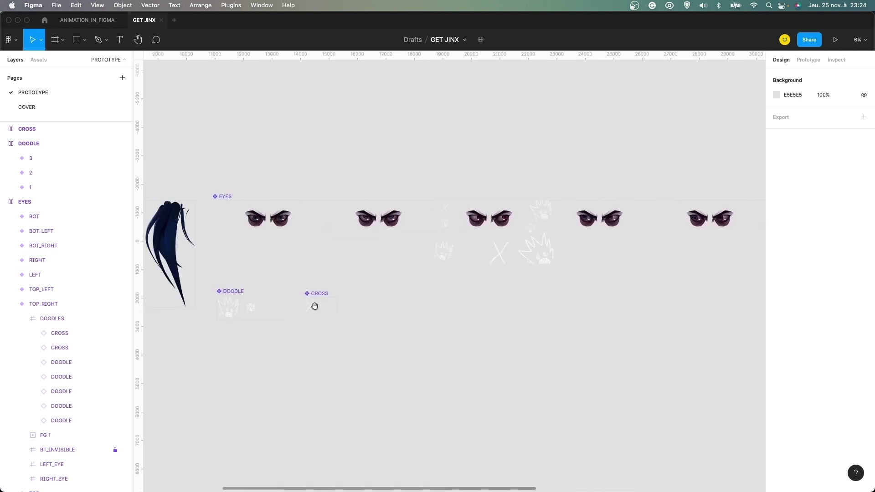
# Select DOODLE variant 1, then the TOP_RIGHT eyes, then the CENTER eye variant
pyautogui.click(231, 310)
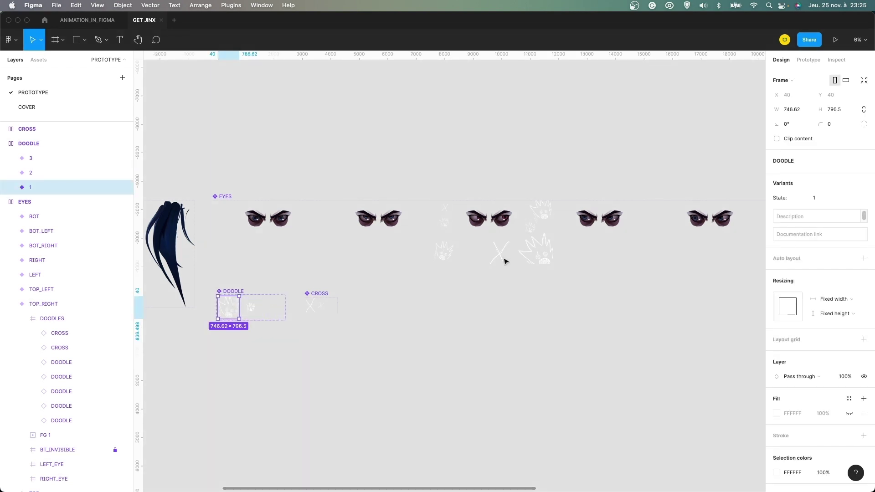
pyautogui.click(513, 241)
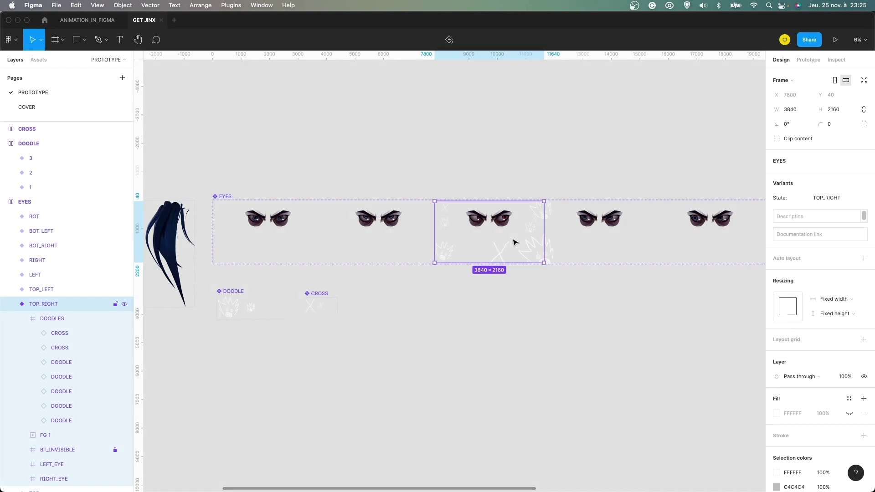
pyautogui.click(479, 171)
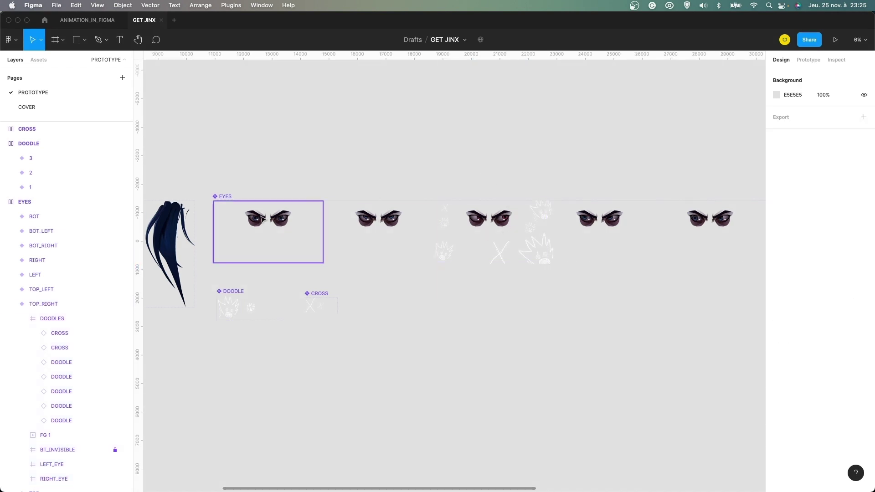
pyautogui.click(282, 241)
pyautogui.hscroll(-10, 282, 221)
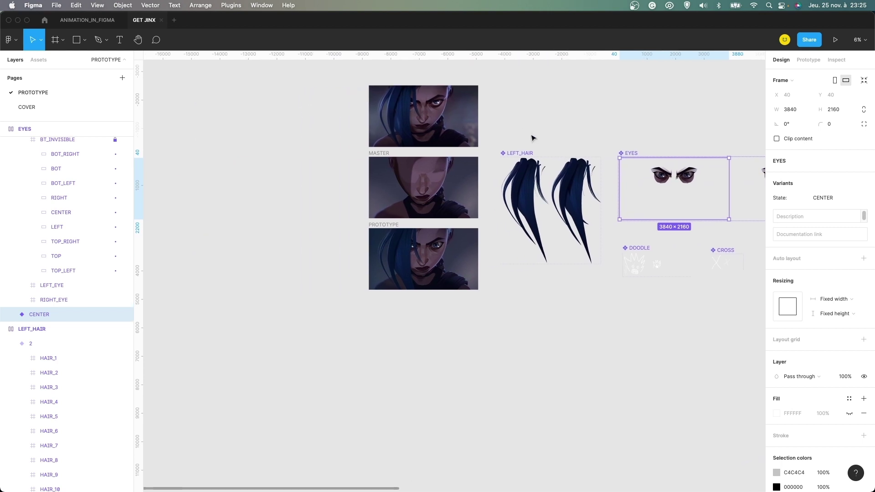
pyautogui.scroll(5, 532, 138)
pyautogui.scroll(3, 491, 128)
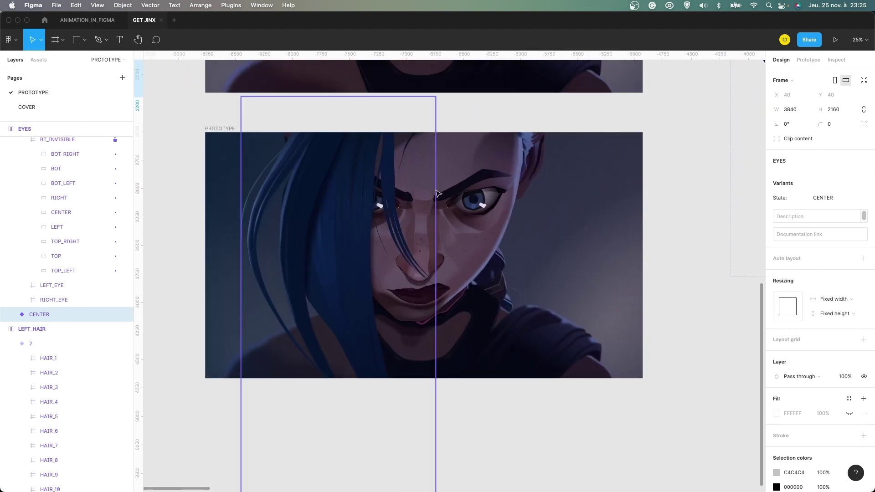
pyautogui.scroll(3, 437, 193)
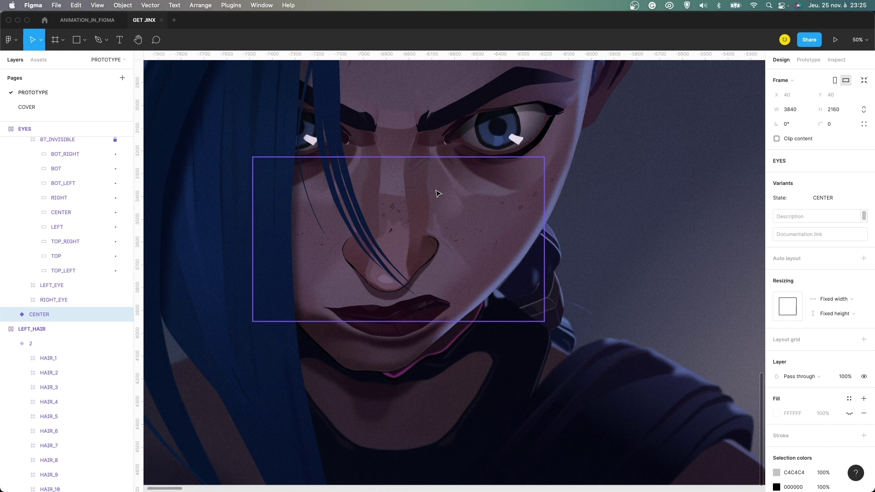
pyautogui.press('-')
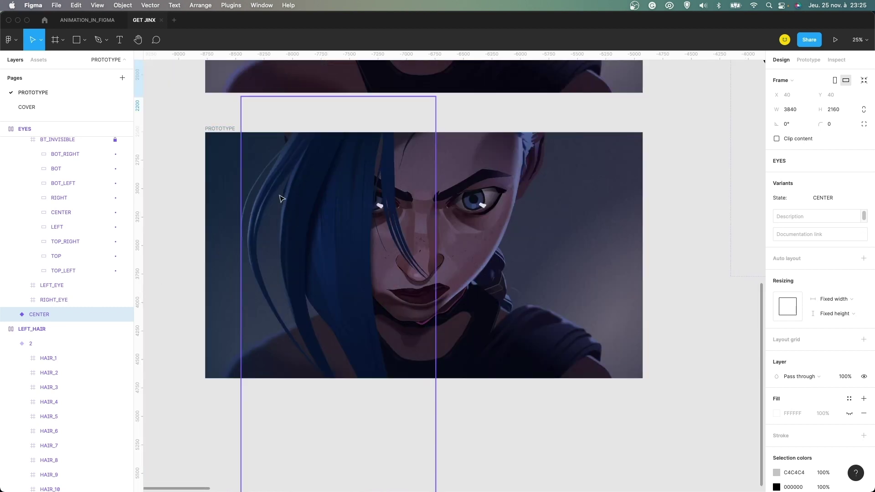
pyautogui.click(219, 126)
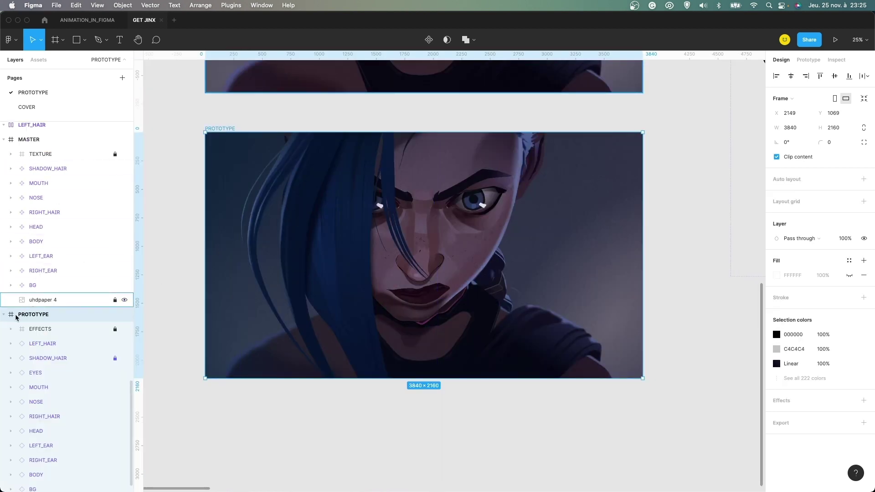
pyautogui.click(10, 329)
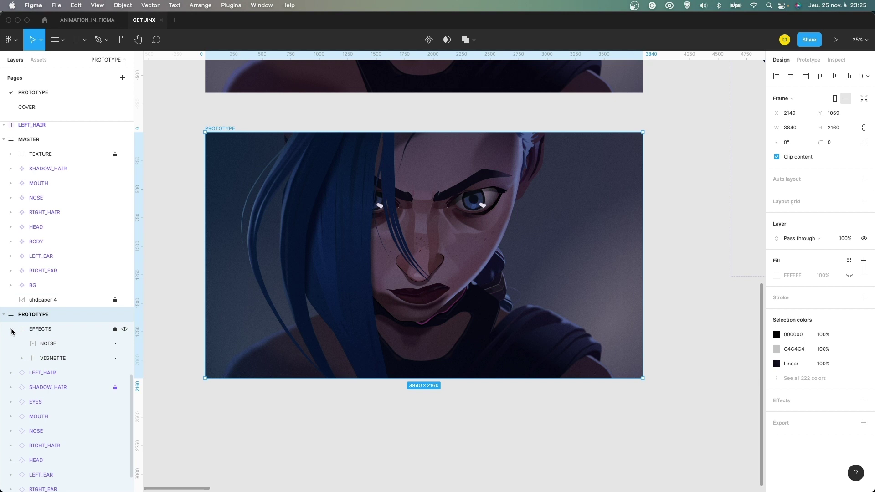
pyautogui.click(60, 345)
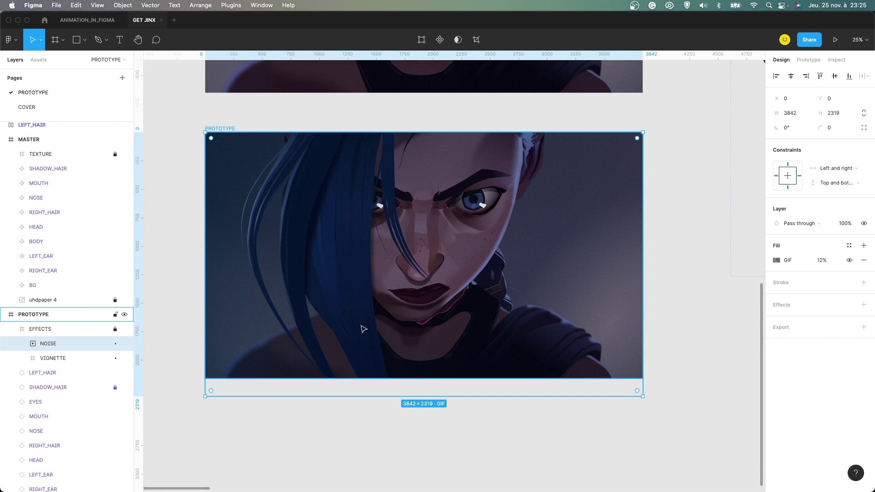
pyautogui.click(777, 261)
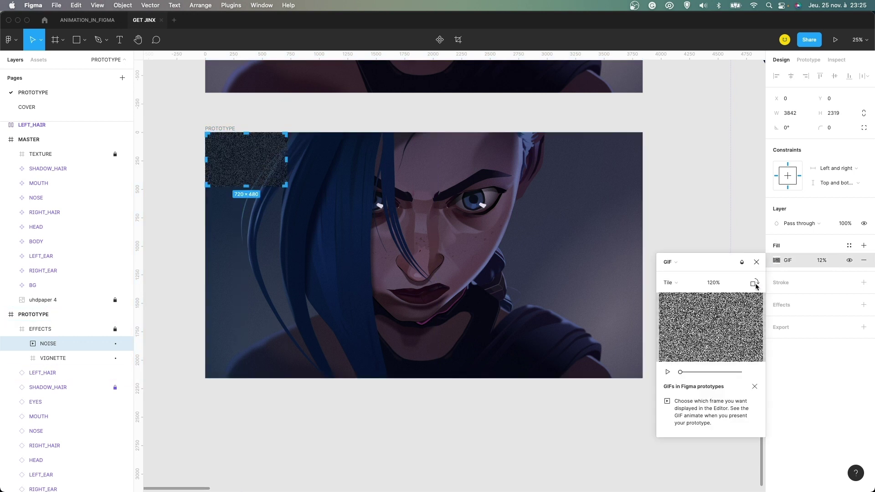
pyautogui.click(756, 262)
pyautogui.click(48, 356)
pyautogui.click(22, 358)
pyautogui.click(45, 372)
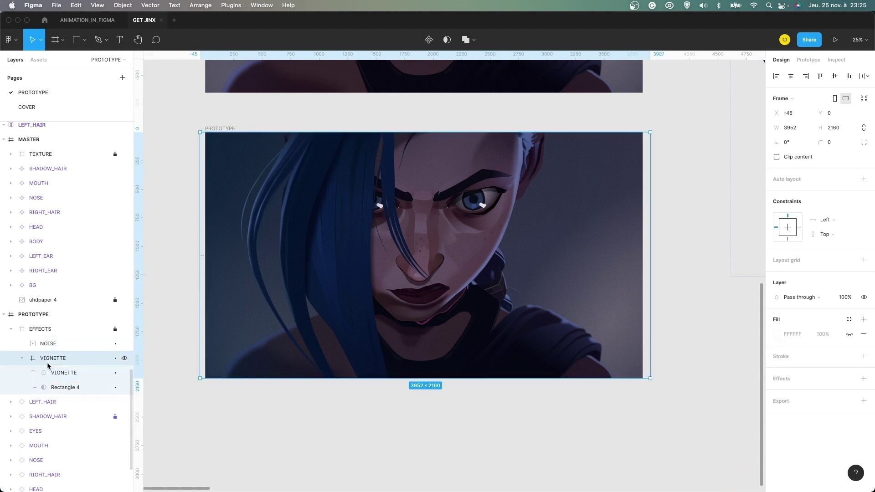
pyautogui.click(124, 360)
pyautogui.click(125, 360)
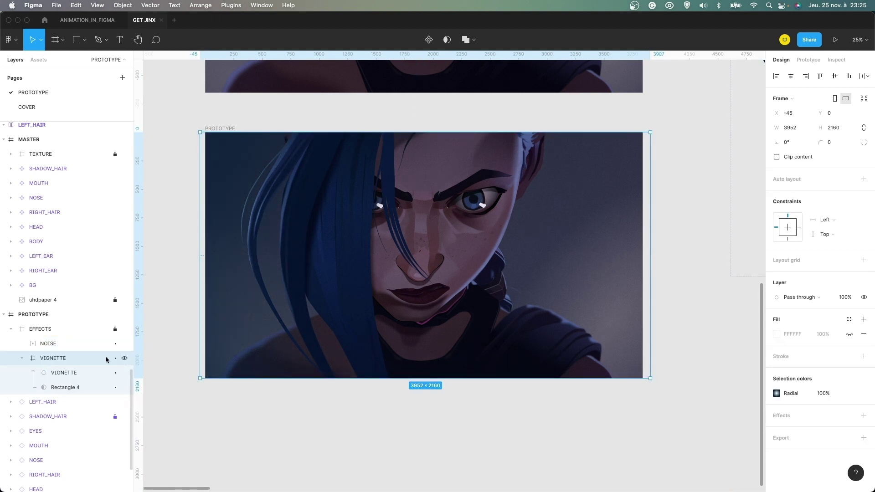
pyautogui.click(19, 329)
pyautogui.click(11, 329)
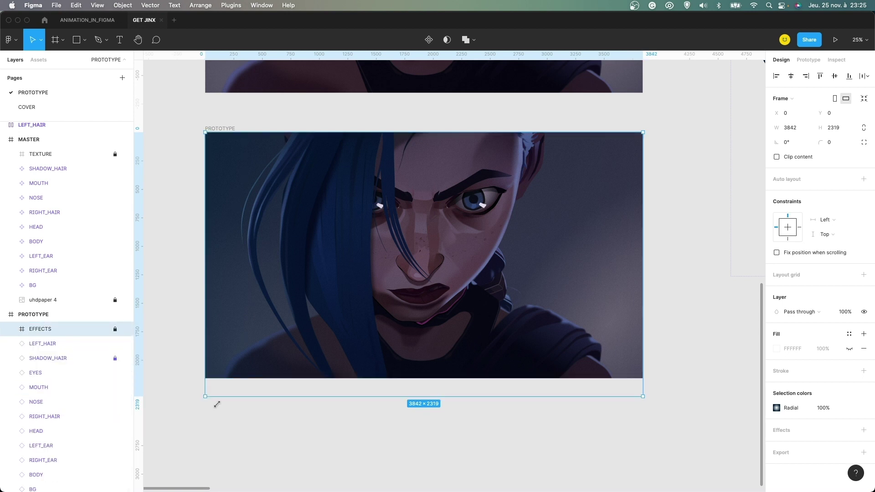
pyautogui.click(232, 416)
pyautogui.press('-')
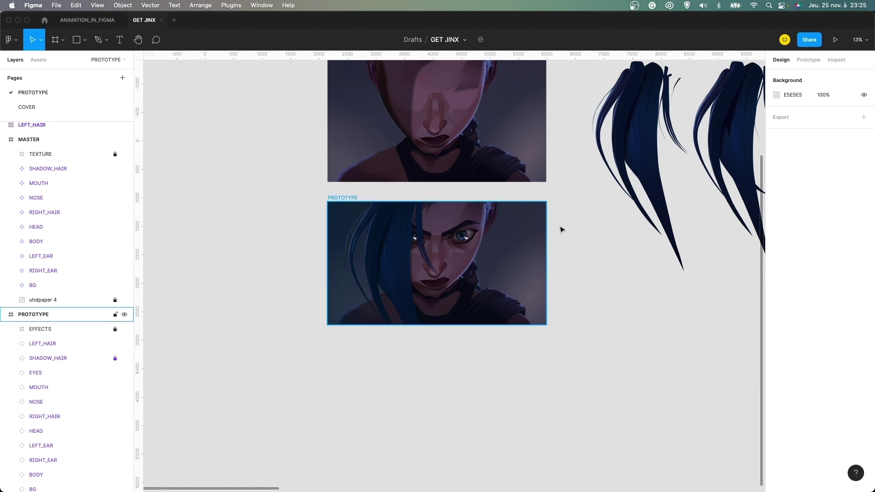
pyautogui.press('-')
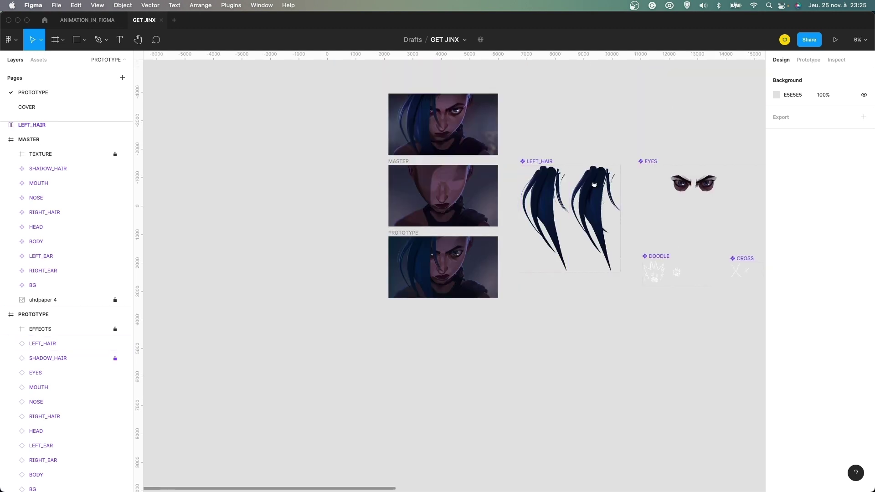
pyautogui.hscroll(10, 453, 212)
pyautogui.hscroll(10, 453, 211)
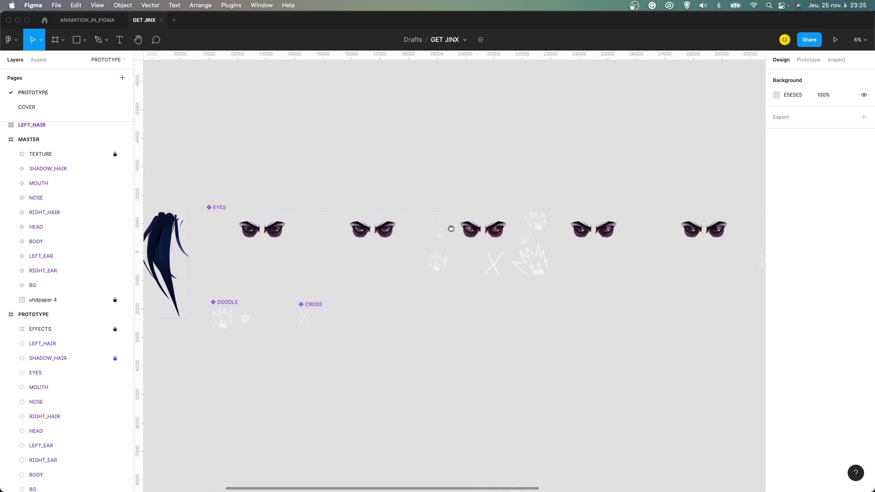
pyautogui.click(469, 235)
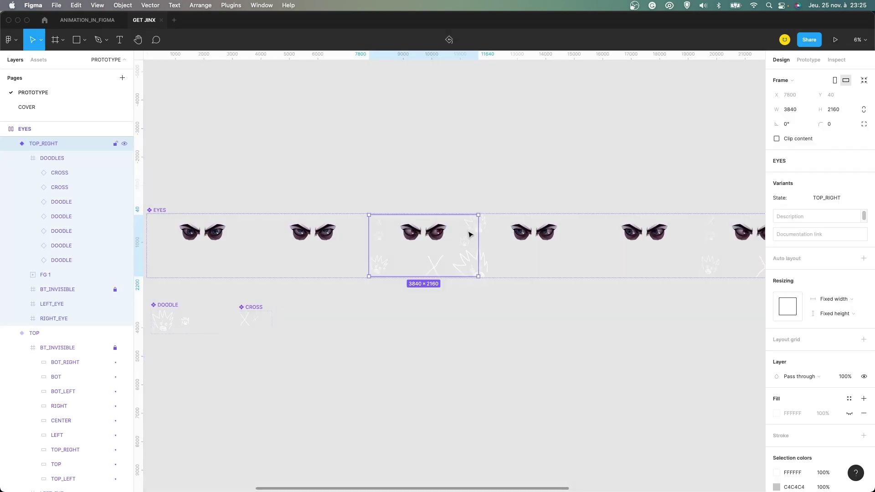
pyautogui.hscroll(10, 445, 195)
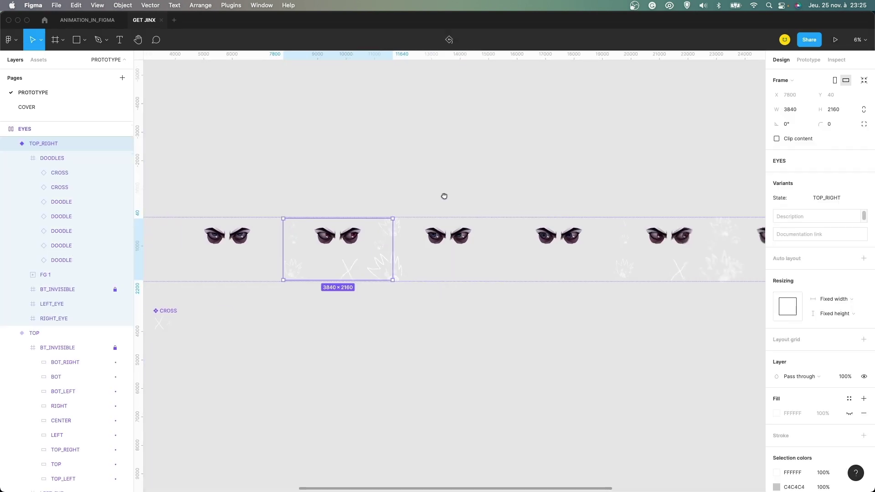
pyautogui.click(554, 238)
pyautogui.hscroll(10, 501, 209)
pyautogui.click(501, 224)
pyautogui.hscroll(-20, 383, 164)
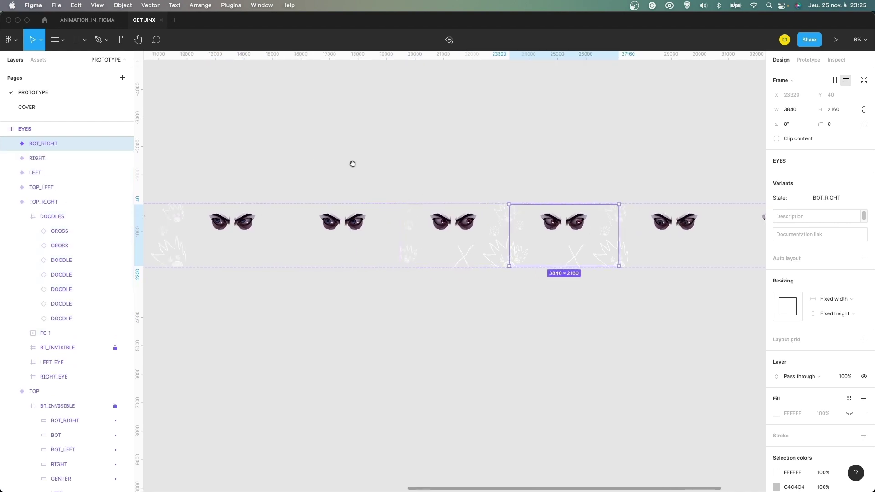
pyautogui.click(410, 239)
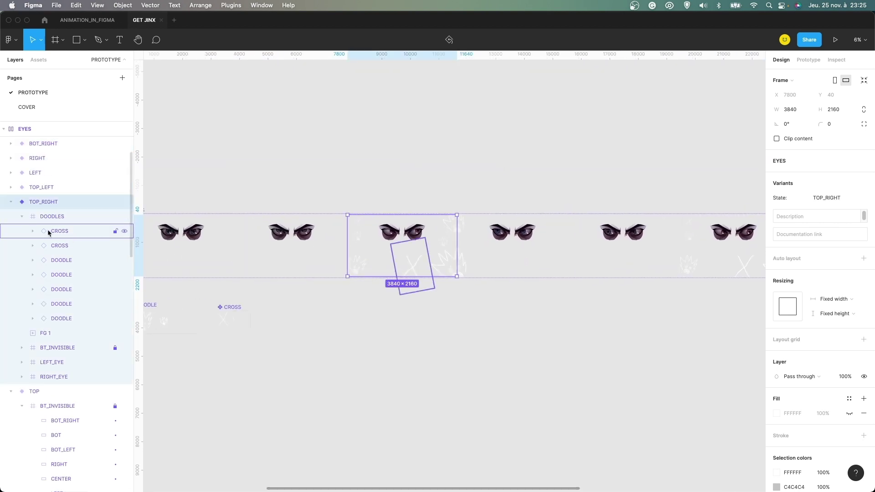
pyautogui.click(21, 212)
pyautogui.click(64, 232)
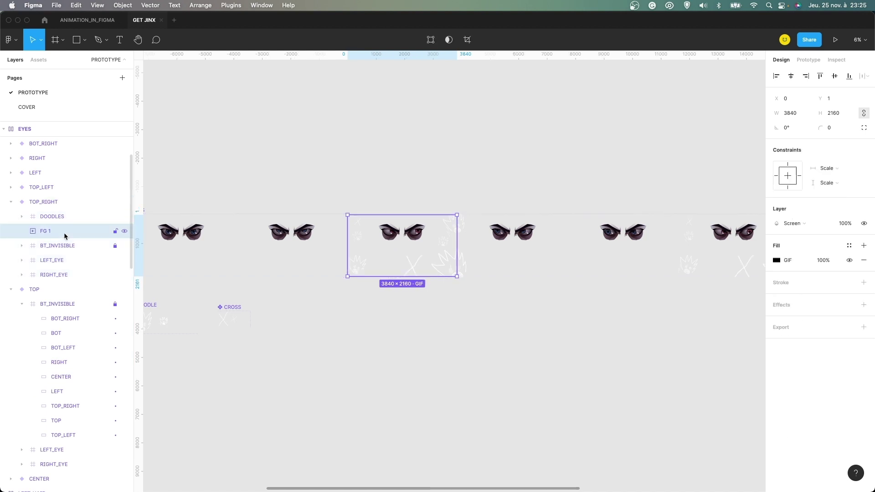
pyautogui.press('super+equal')
pyautogui.press('super+equal')
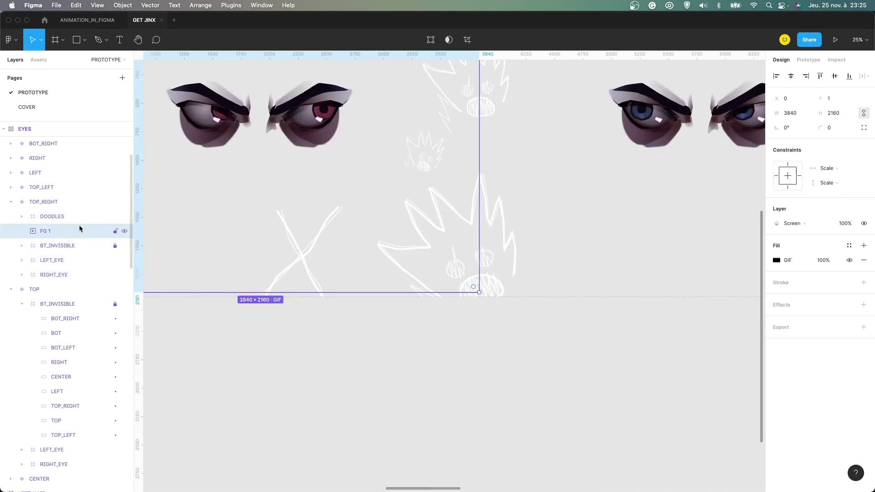
pyautogui.hscroll(-2, 312, 157)
pyautogui.moveTo(312, 157); pyautogui.dragTo(433, 232)
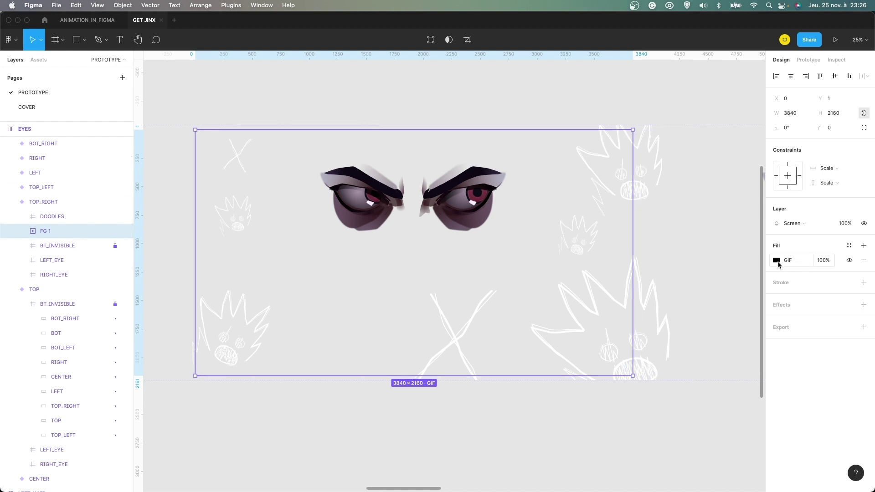
pyautogui.click(827, 224)
pyautogui.click(822, 224)
pyautogui.click(822, 228)
pyautogui.click(823, 228)
pyautogui.click(541, 95)
pyautogui.press('-')
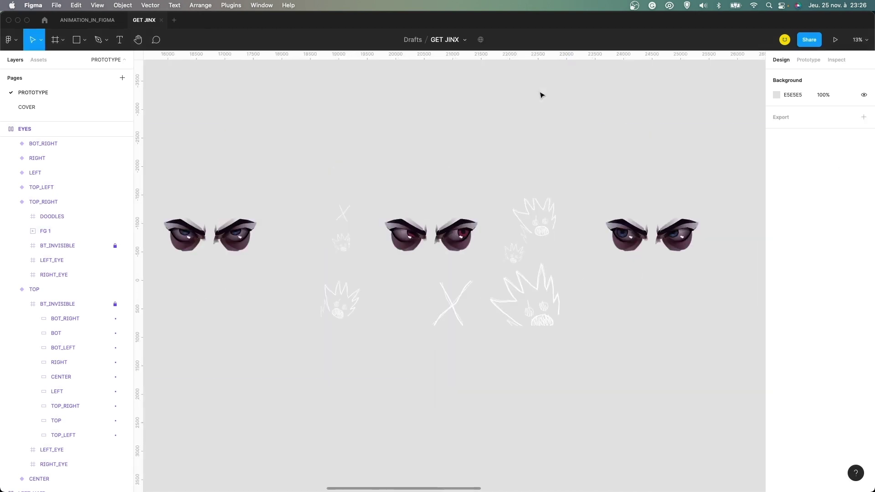
pyautogui.hscroll(1, 518, 133)
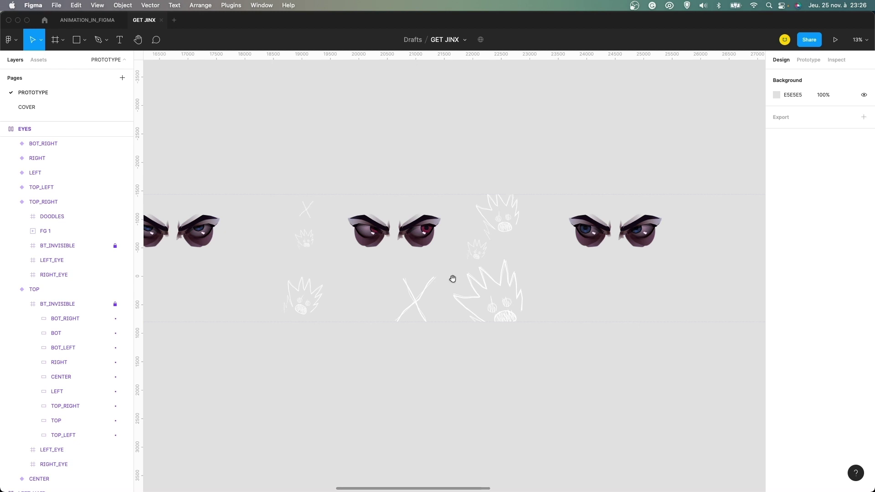
pyautogui.hscroll(-3, 488, 248)
pyautogui.hscroll(15, 505, 215)
pyautogui.hscroll(15, 421, 190)
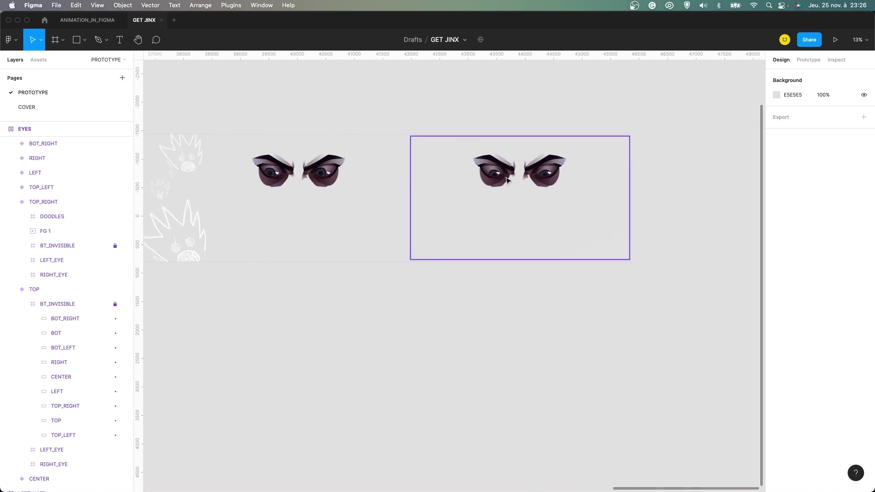
pyautogui.click(489, 178)
pyautogui.click(14, 144)
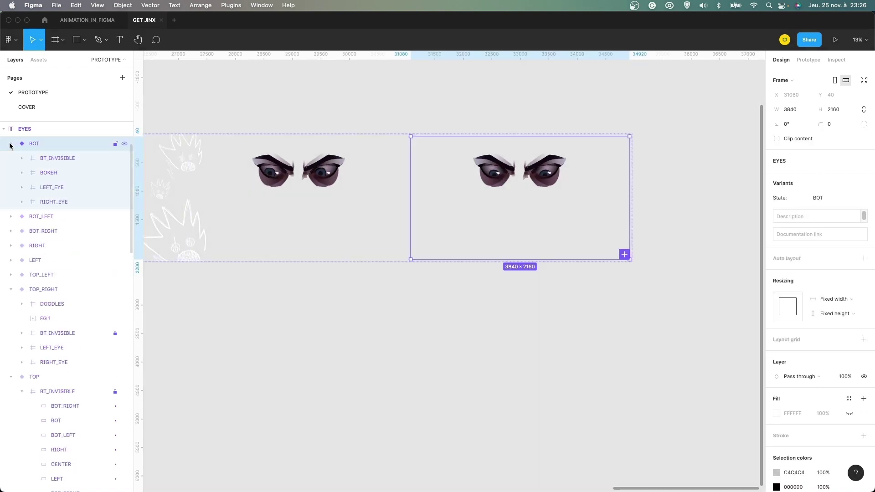
pyautogui.click(23, 173)
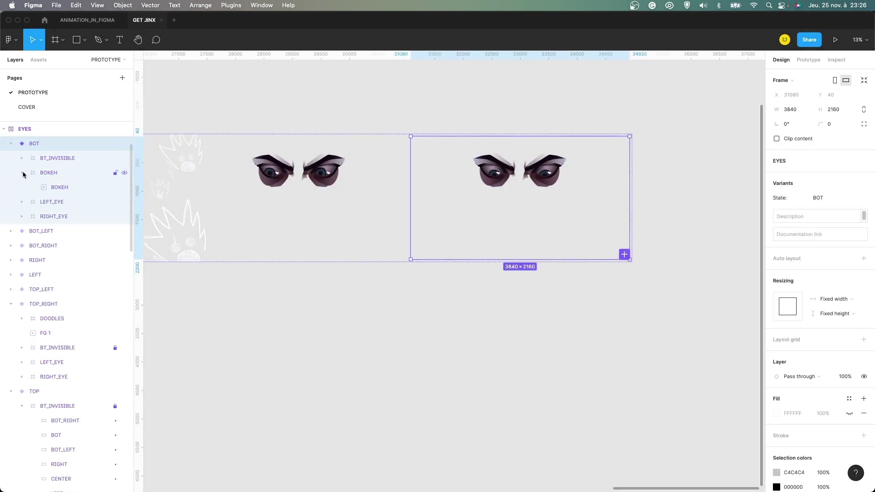
pyautogui.click(65, 188)
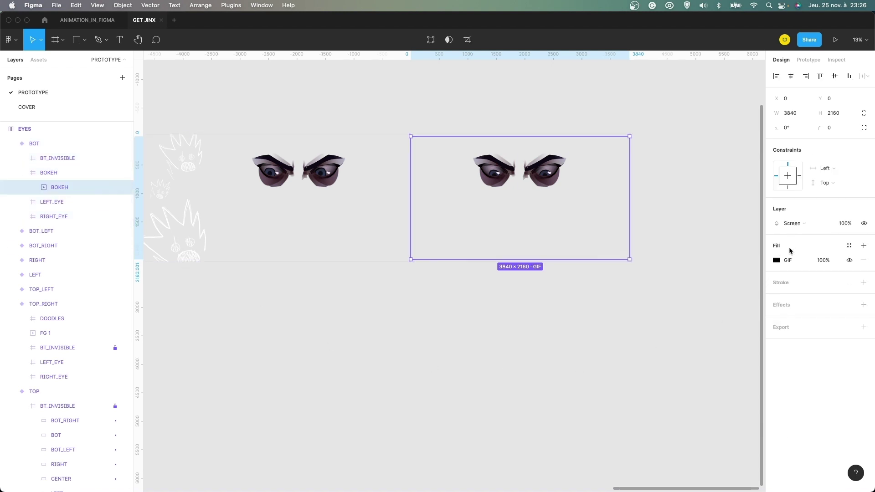
pyautogui.click(535, 328)
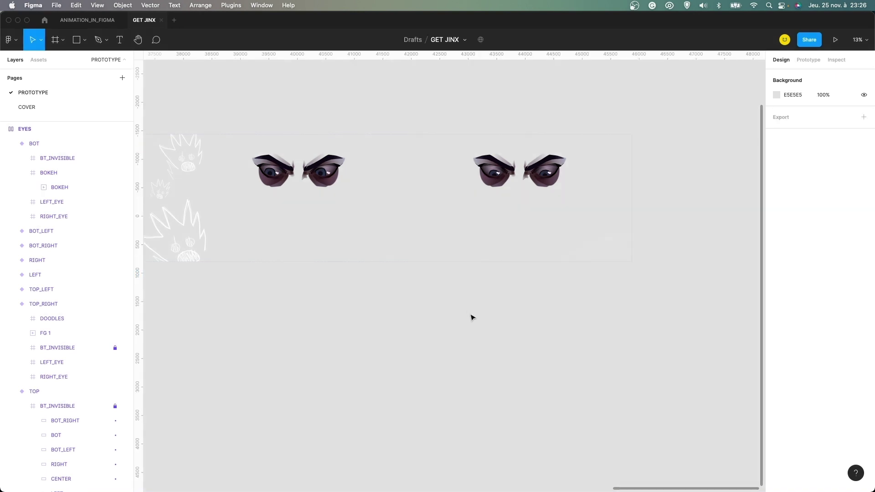